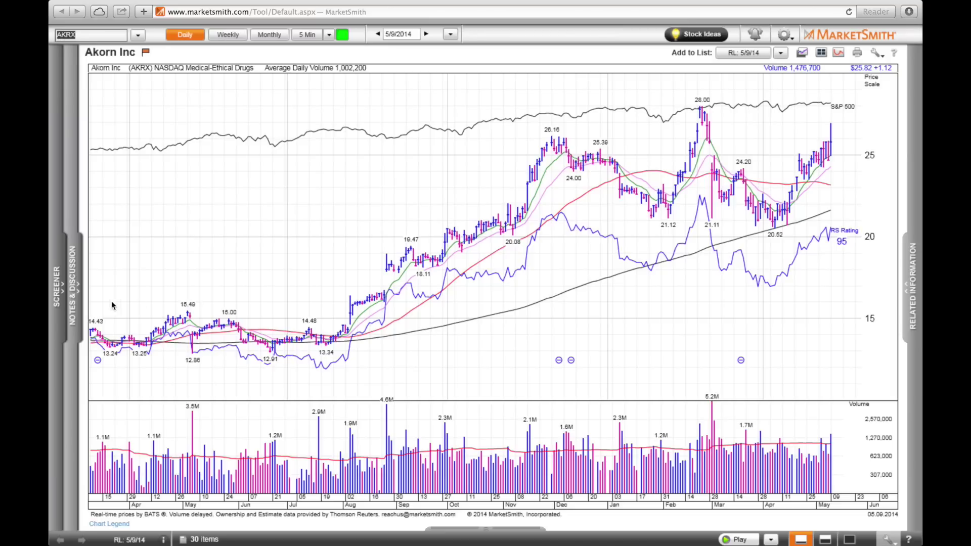
Undock the drawing tool palette from Notes & Discussion, re-dock it, and close the section.
click(79, 302)
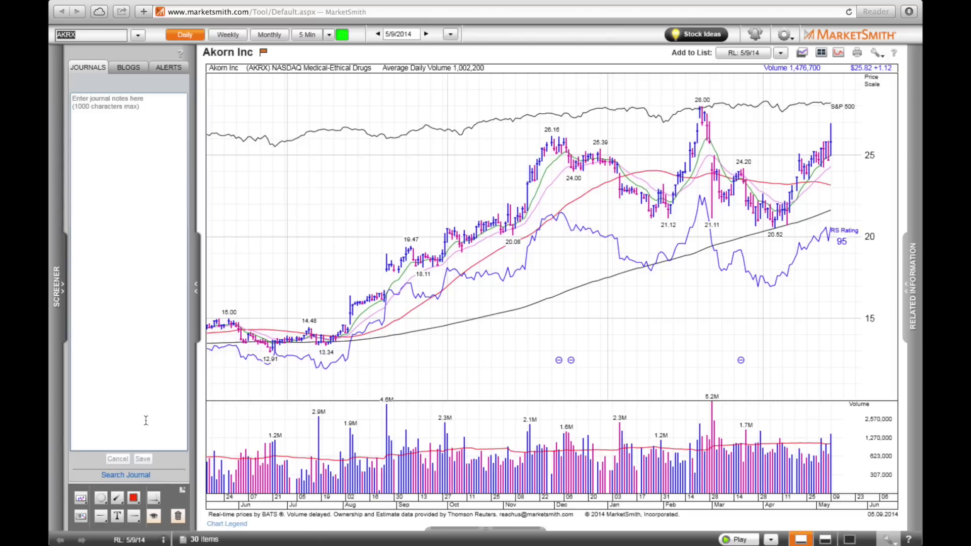
click(183, 493)
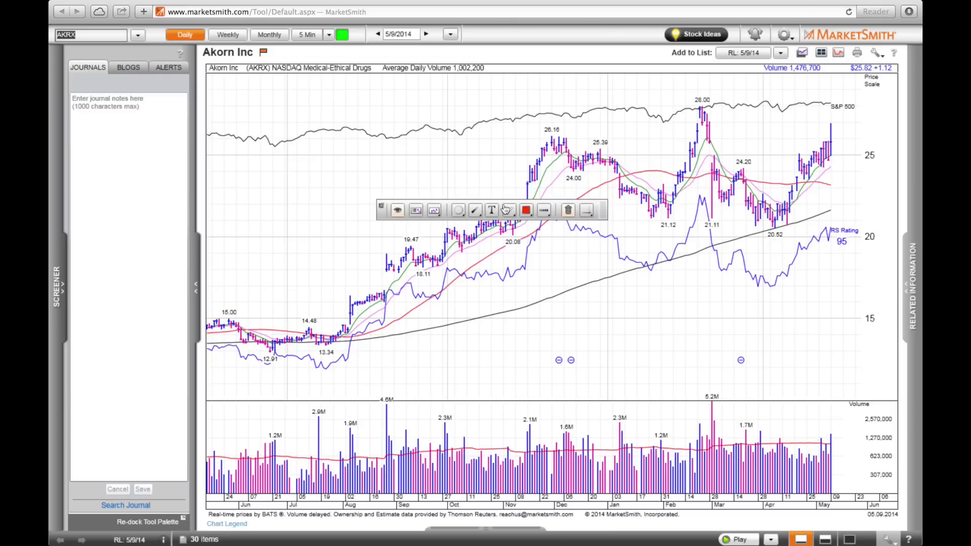
click(383, 211)
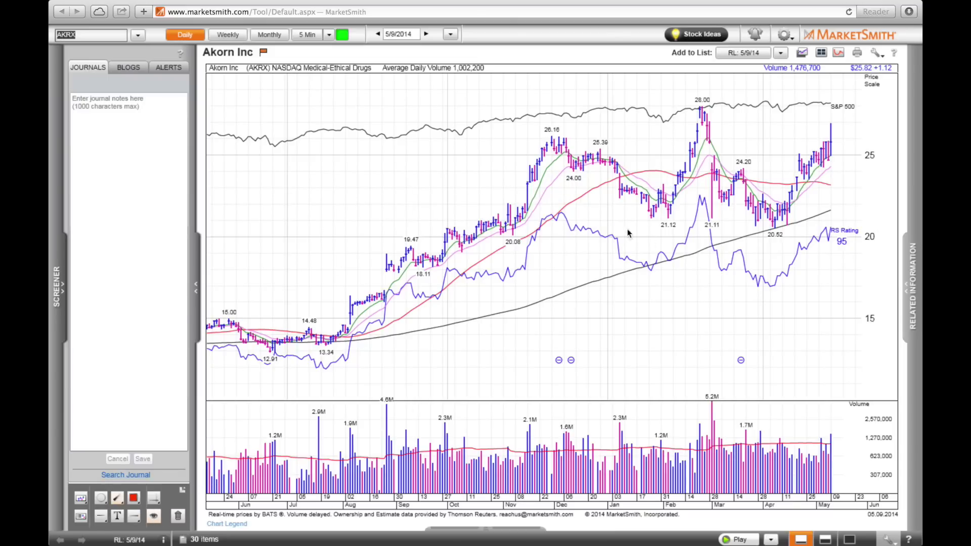
click(196, 284)
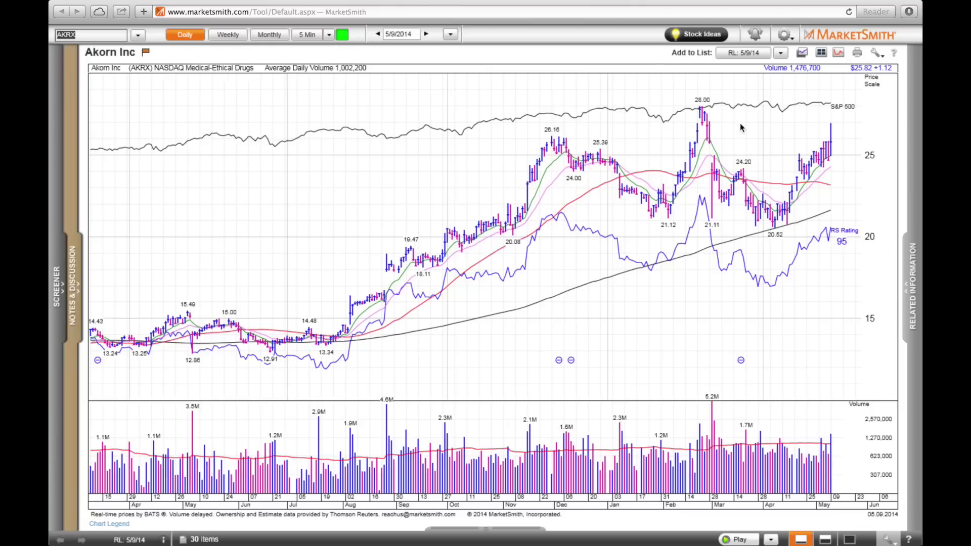
Show the floating Markup Tool palette and place it in the empty chart area above the May-to-August prices.
click(877, 53)
click(855, 91)
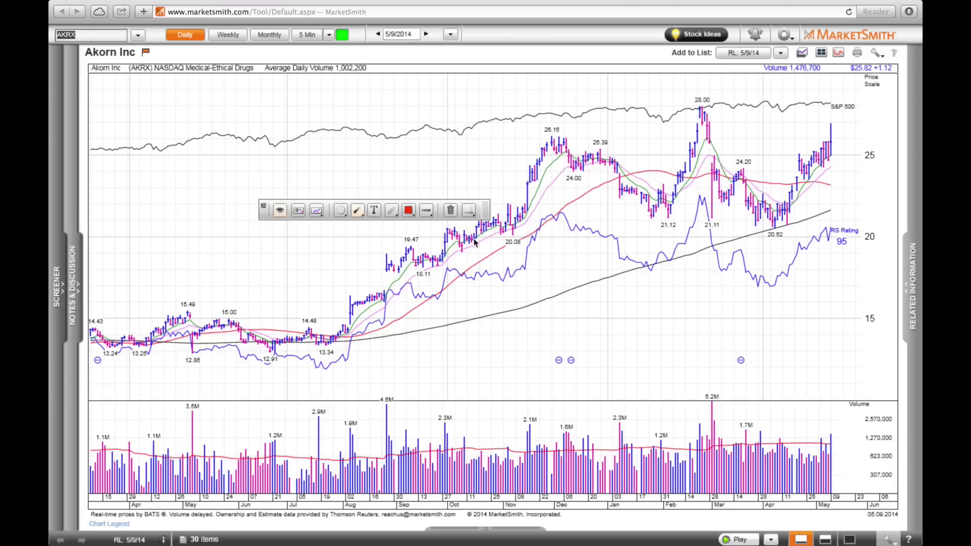
drag(487, 218, 397, 151)
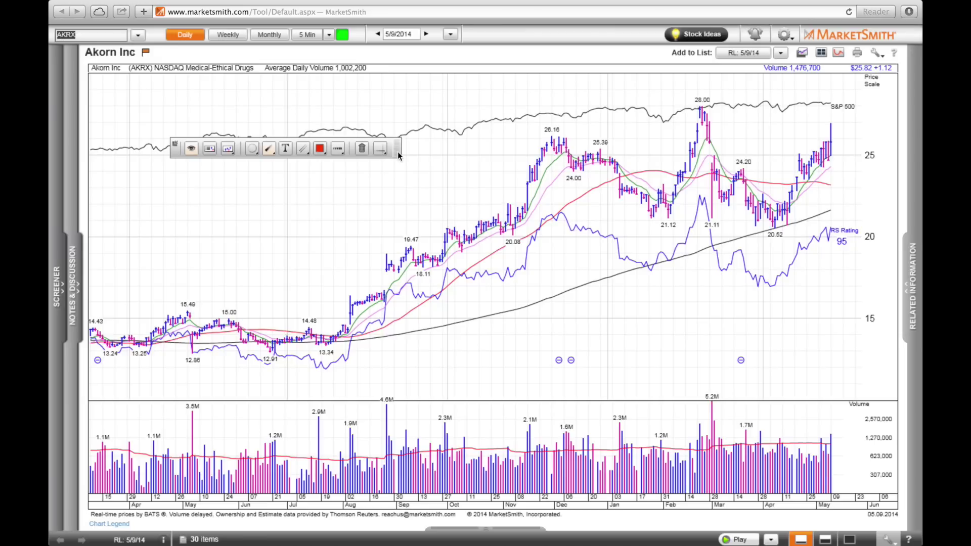
Use the Line Pen to draw three trial red lines around the price advance, and clear them by reloading the daily chart.
click(381, 150)
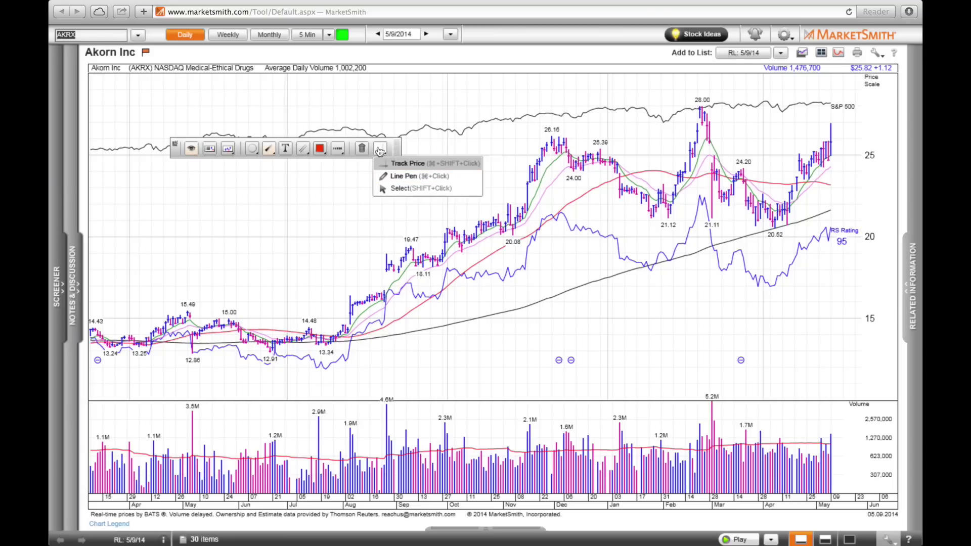
click(385, 177)
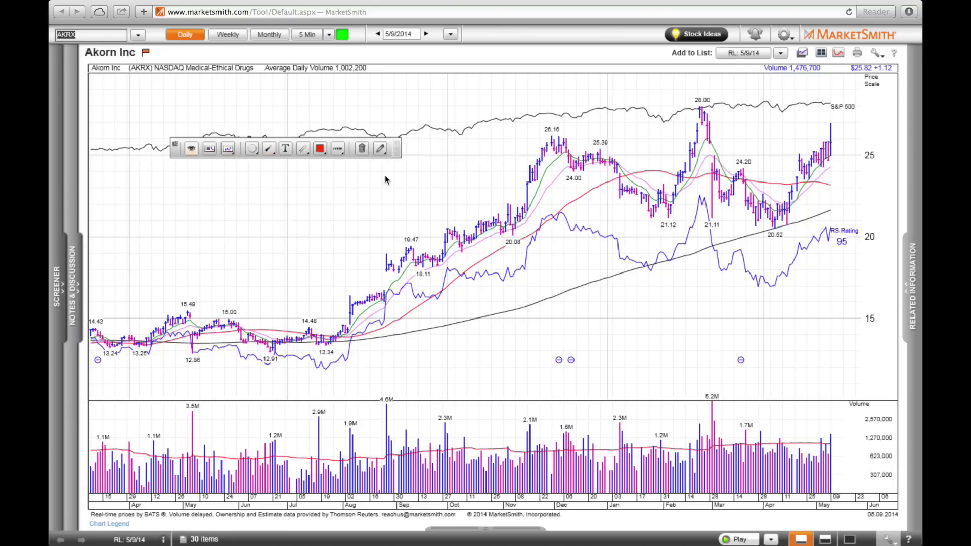
drag(385, 254, 554, 135)
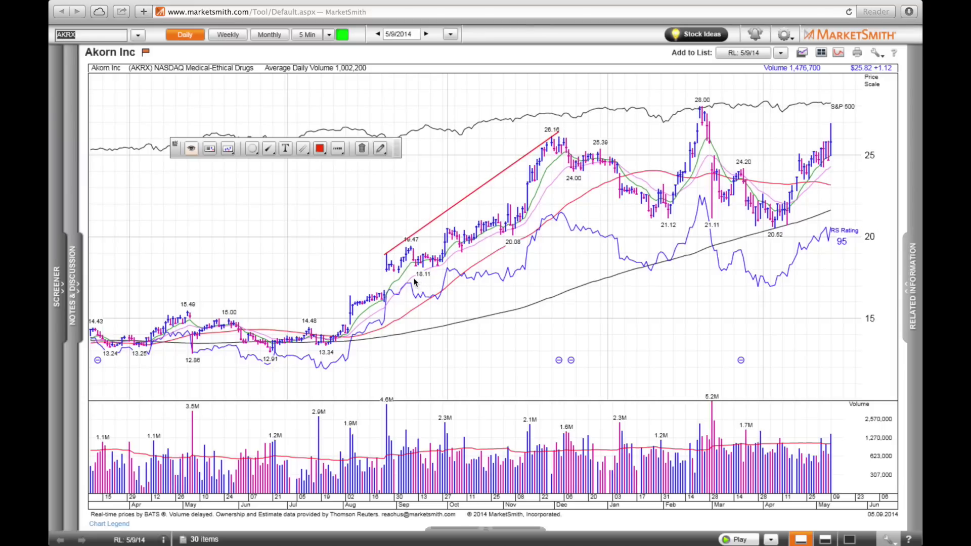
drag(414, 274, 664, 231)
drag(578, 324, 361, 276)
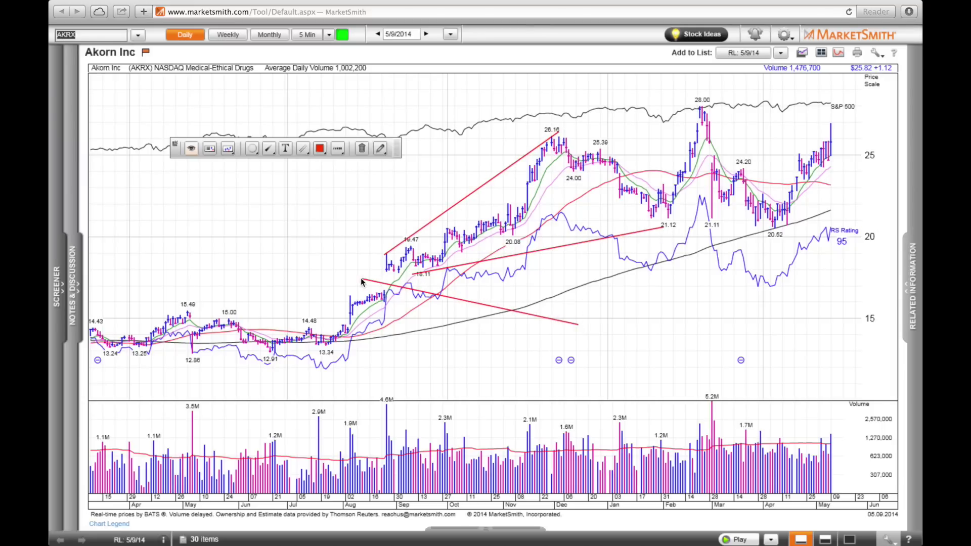
click(184, 35)
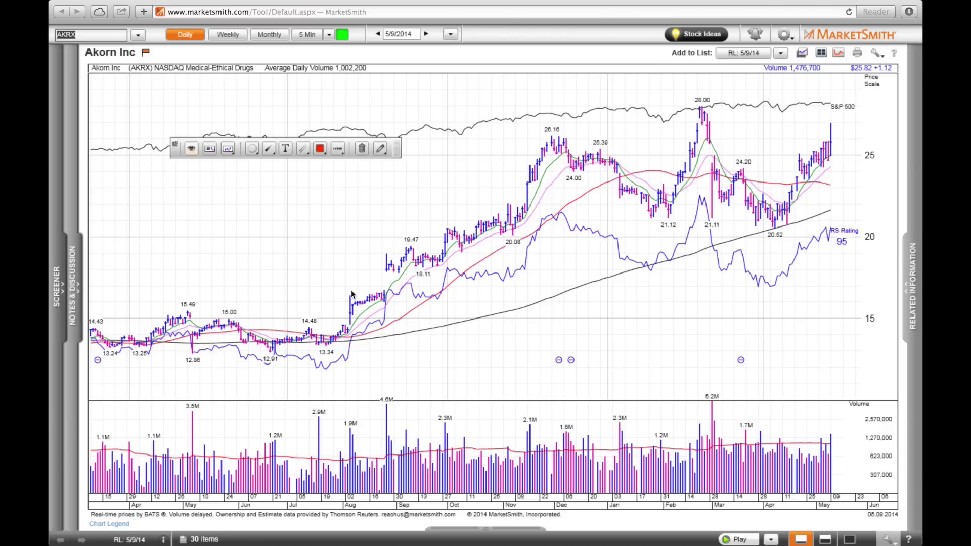
Draw red Line Pen trend lines above and below the August-to-November advance and up to the 21.12 low, and clear them by reloading the daily chart.
click(380, 149)
drag(344, 296, 551, 137)
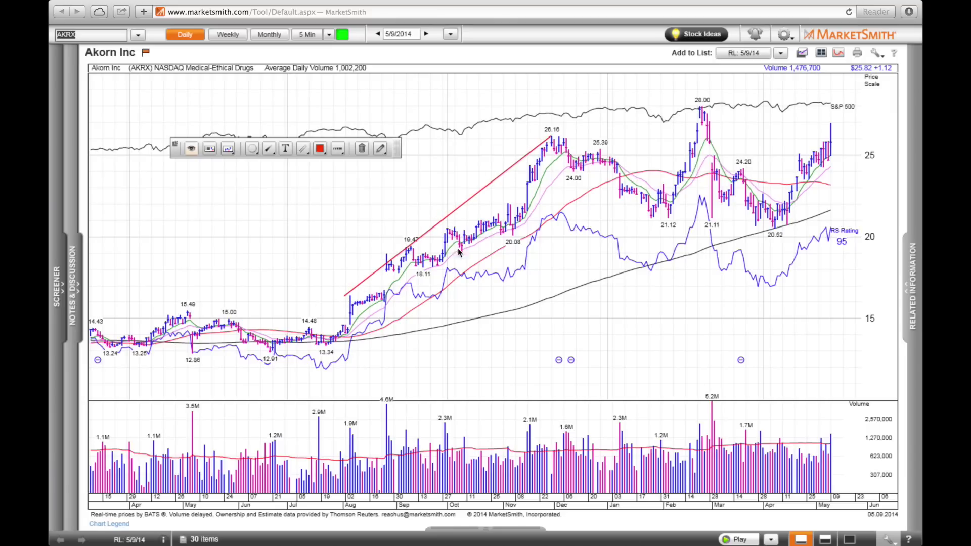
drag(383, 321, 566, 193)
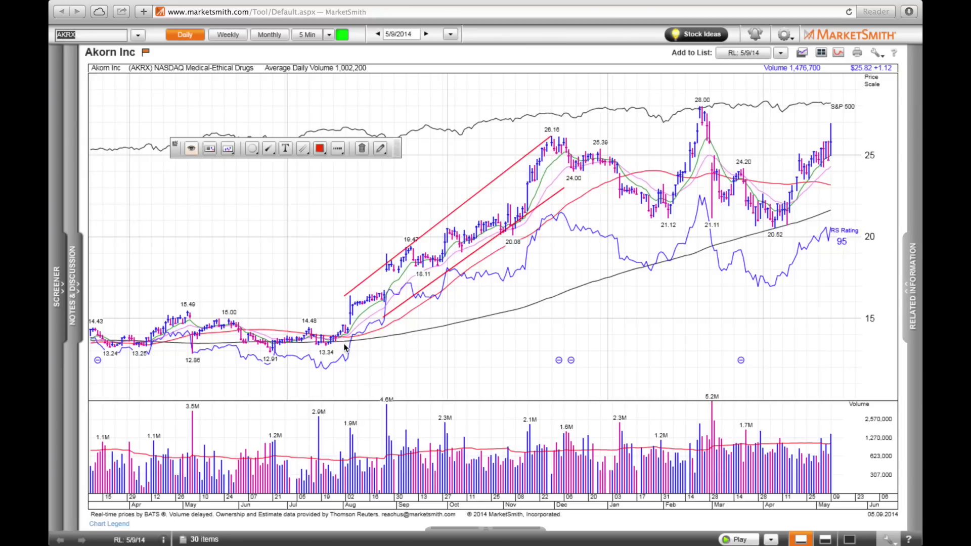
mouse_move(344, 347)
mouse_down()
mouse_move(574, 190)
mouse_move(696, 177)
mouse_move(696, 213)
mouse_up()
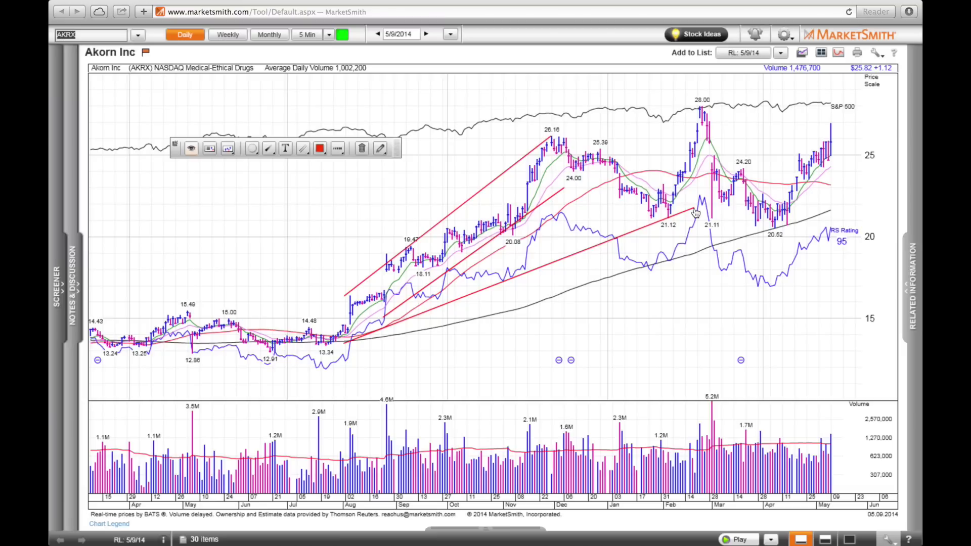
click(186, 37)
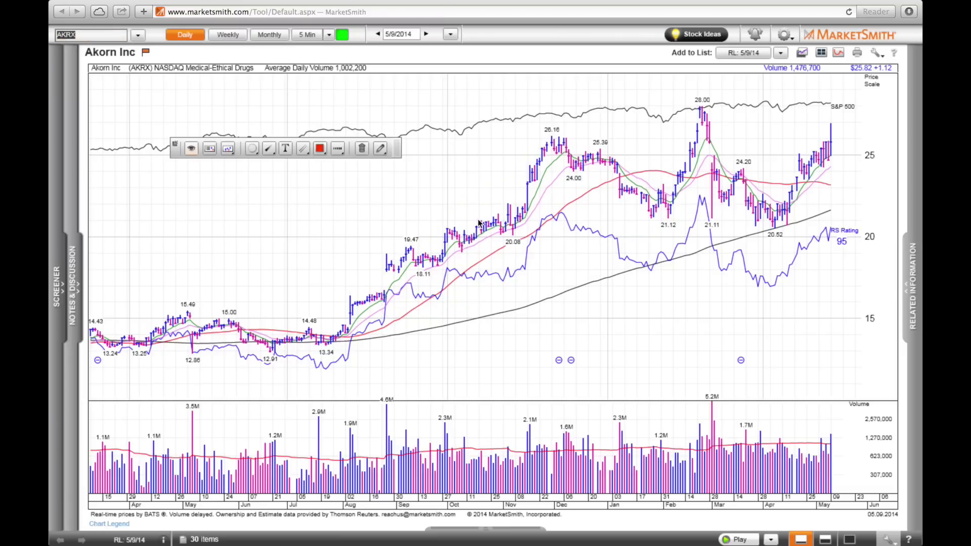
Draw a red Dotted 1 Point line from the late-August highs to the 26.16 peak, and a Solid 1 Point line from the 18.11 low.
drag(397, 151, 437, 149)
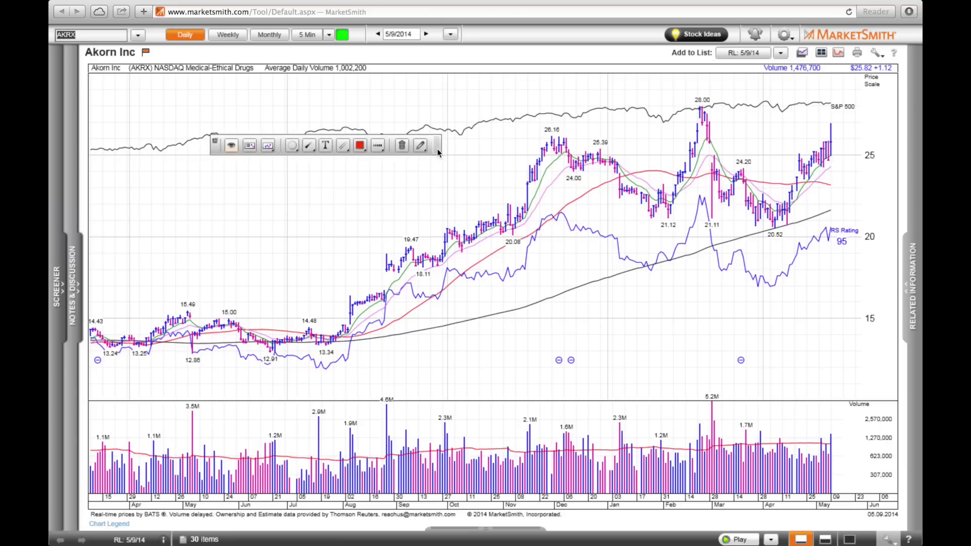
click(378, 146)
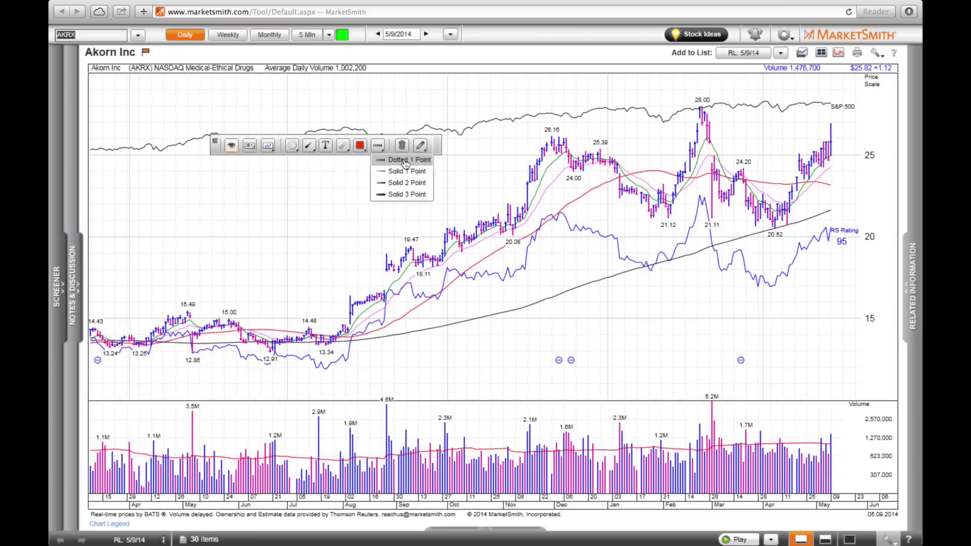
click(360, 146)
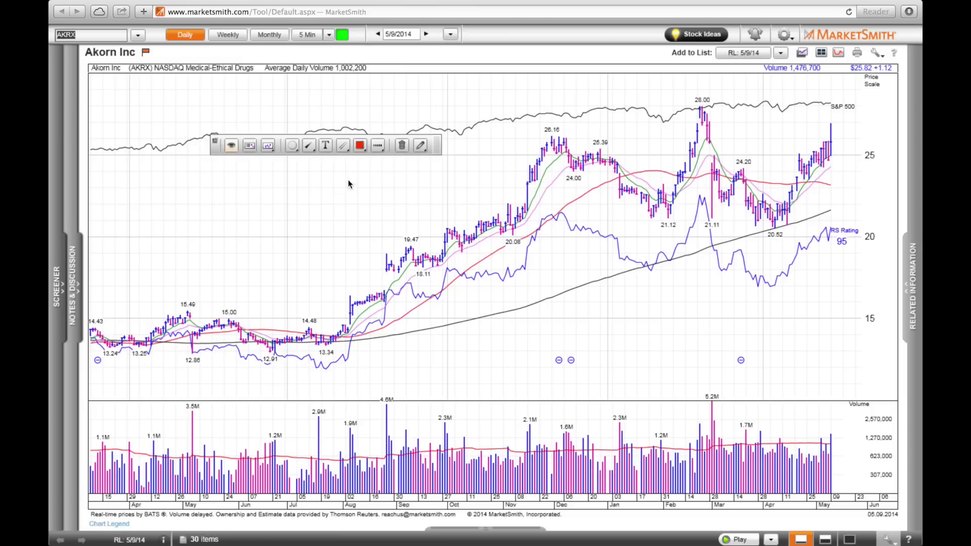
click(342, 148)
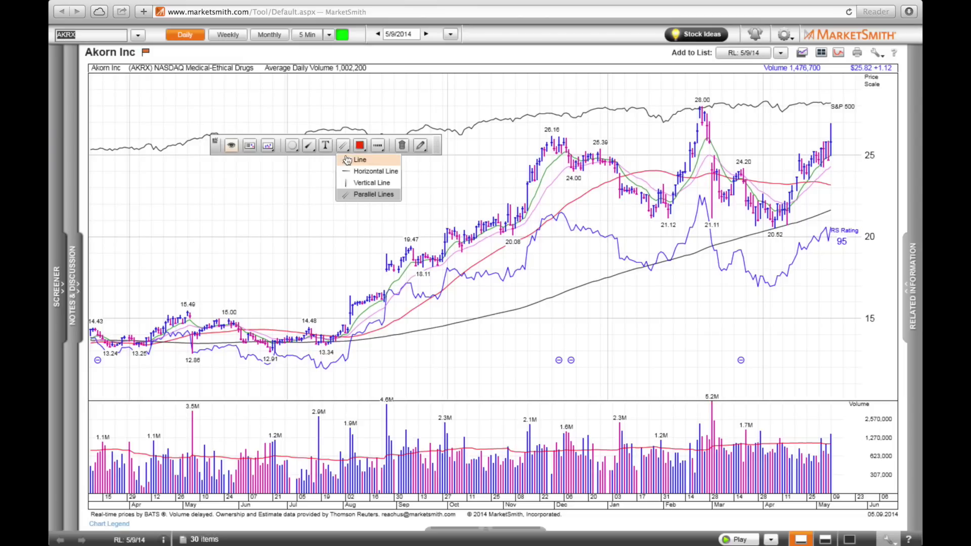
click(347, 160)
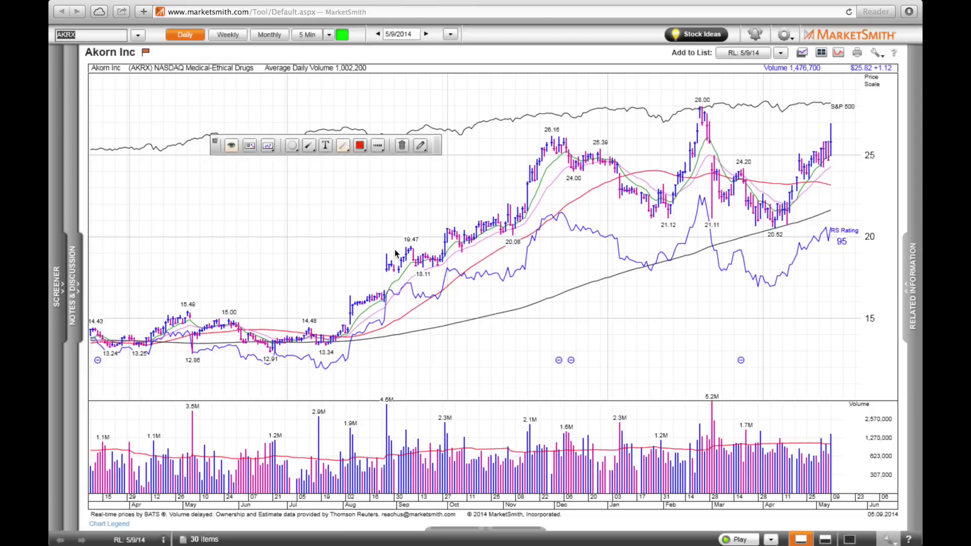
mouse_move(382, 251)
mouse_down()
mouse_move(454, 188)
mouse_move(550, 136)
mouse_up()
click(378, 146)
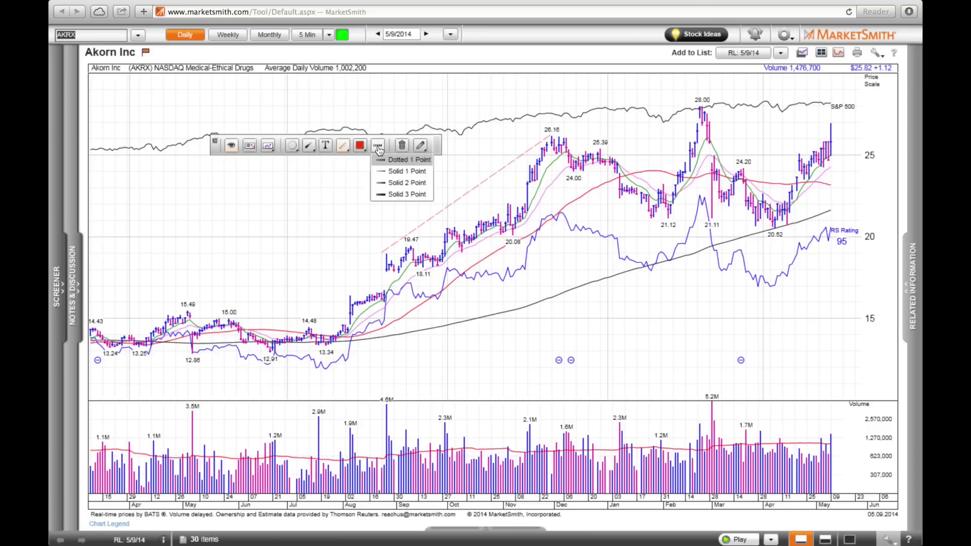
click(383, 175)
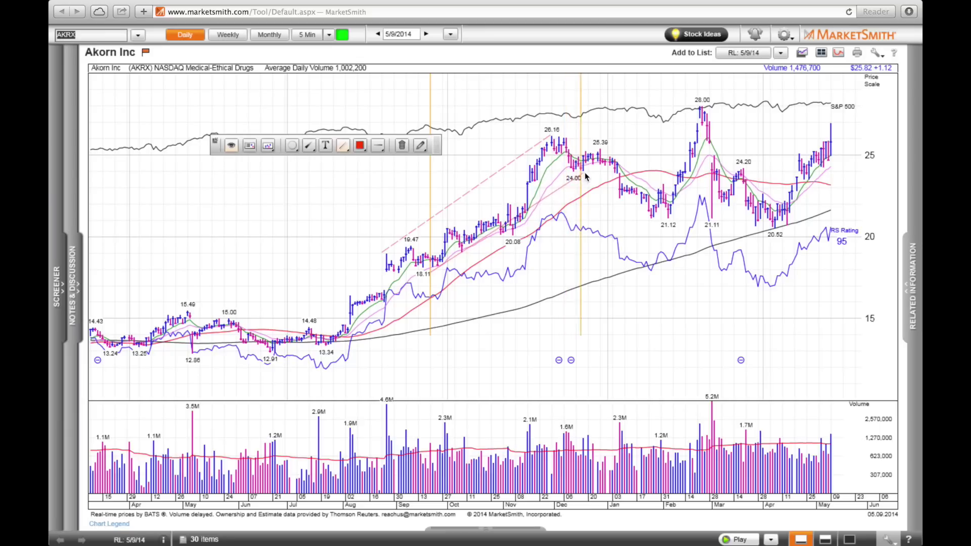
Draw a red Solid 2 Point horizontal line from the 26.16 peak across to April.
click(377, 146)
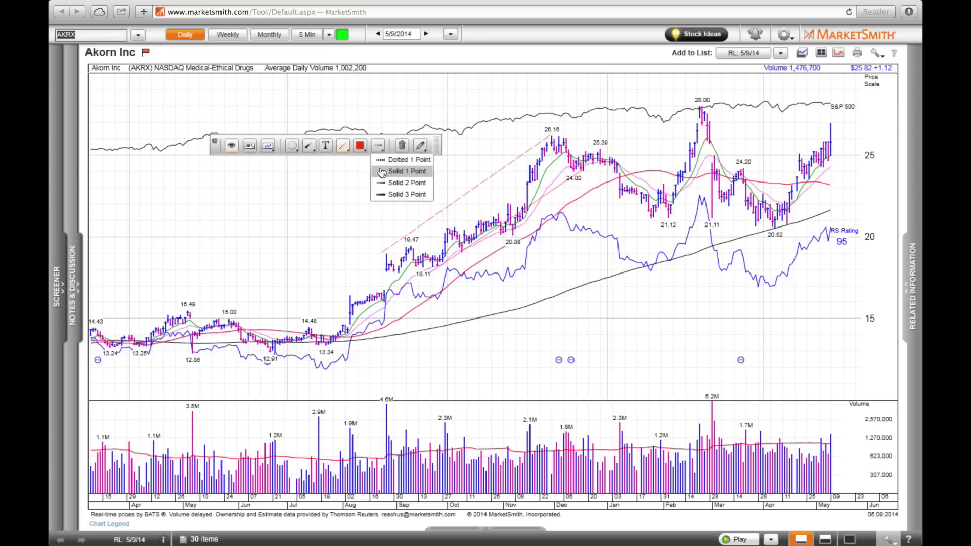
click(392, 185)
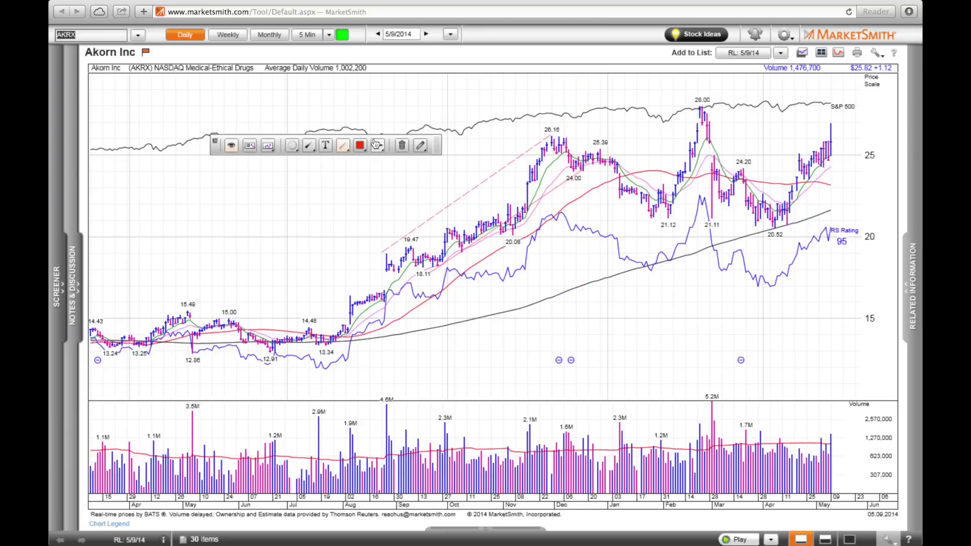
click(345, 147)
click(344, 171)
drag(550, 136, 794, 136)
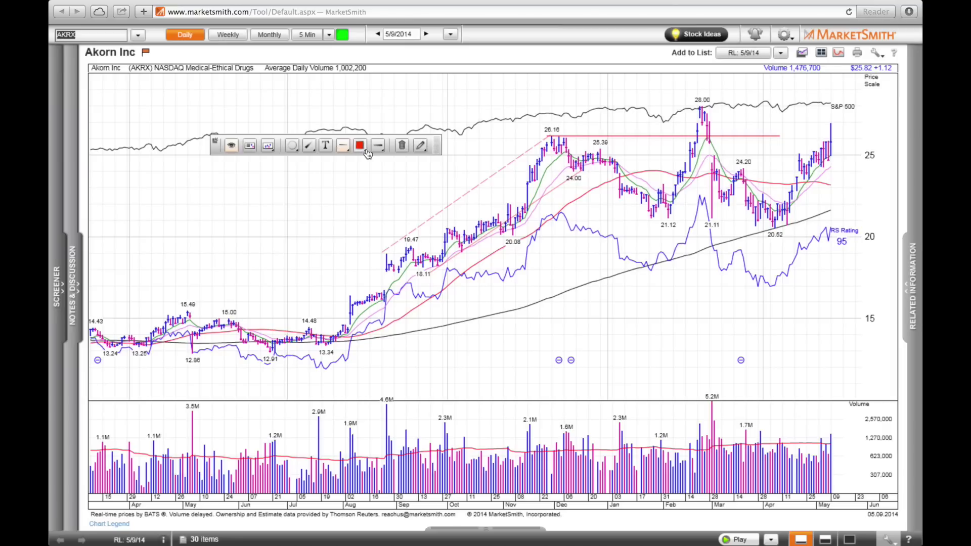
Set the line style to Solid 3 Point and change the chart date to 3/3/2014.
mouse_move(378, 152)
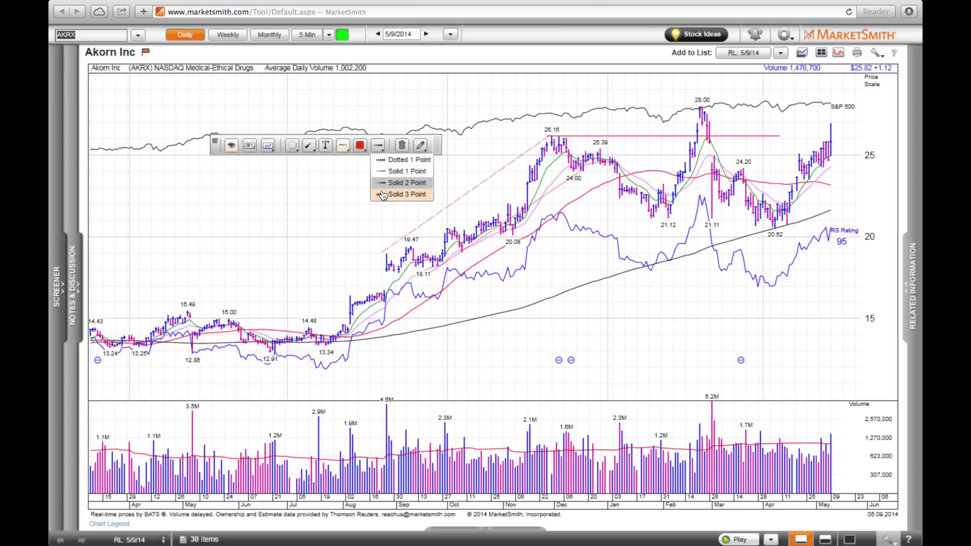
click(382, 189)
click(450, 34)
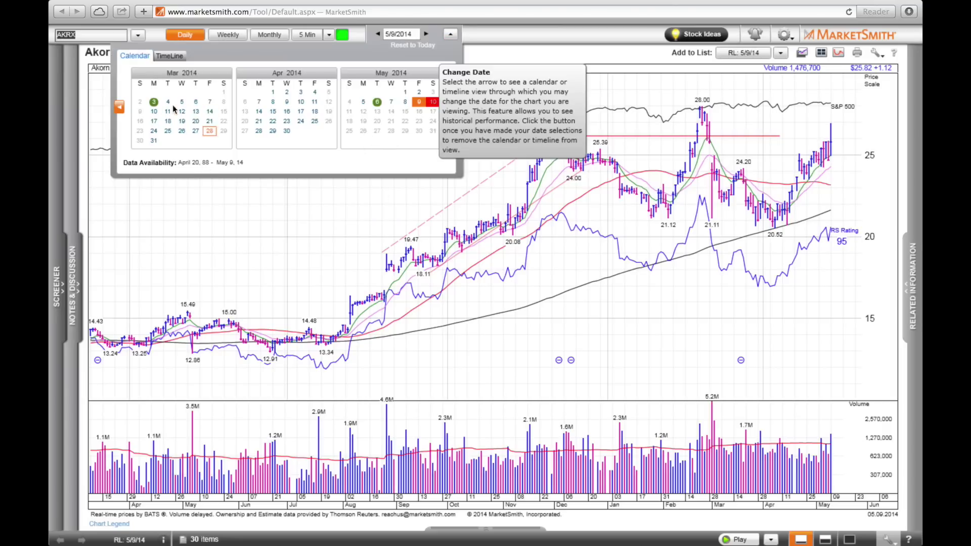
mouse_move(154, 105)
click(154, 102)
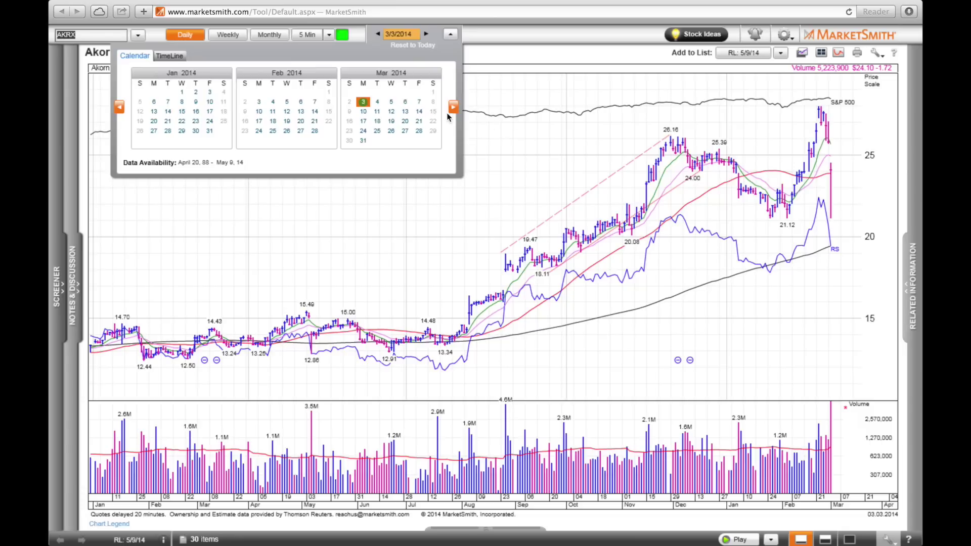
Turn the Markup Tool palette off and on again, and close the date calendar.
mouse_move(362, 104)
click(877, 53)
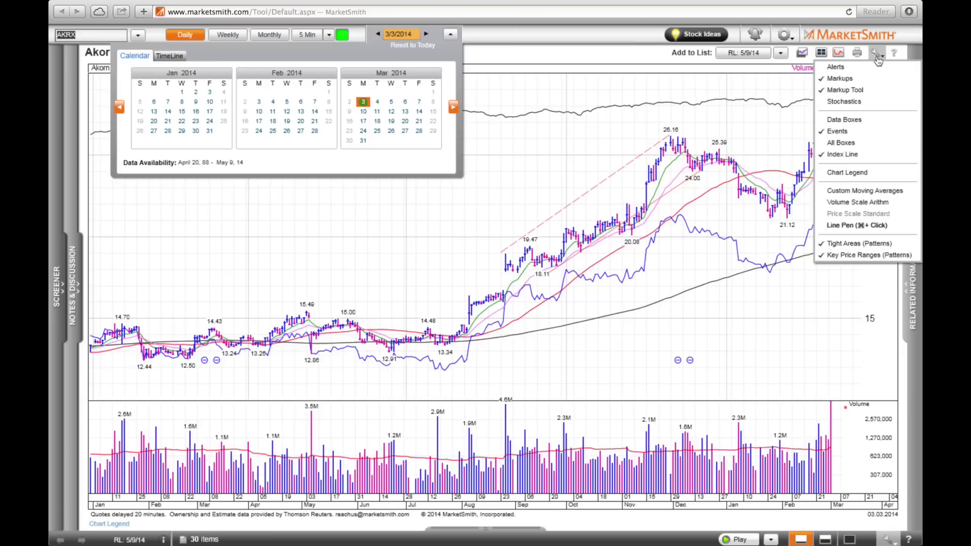
click(852, 95)
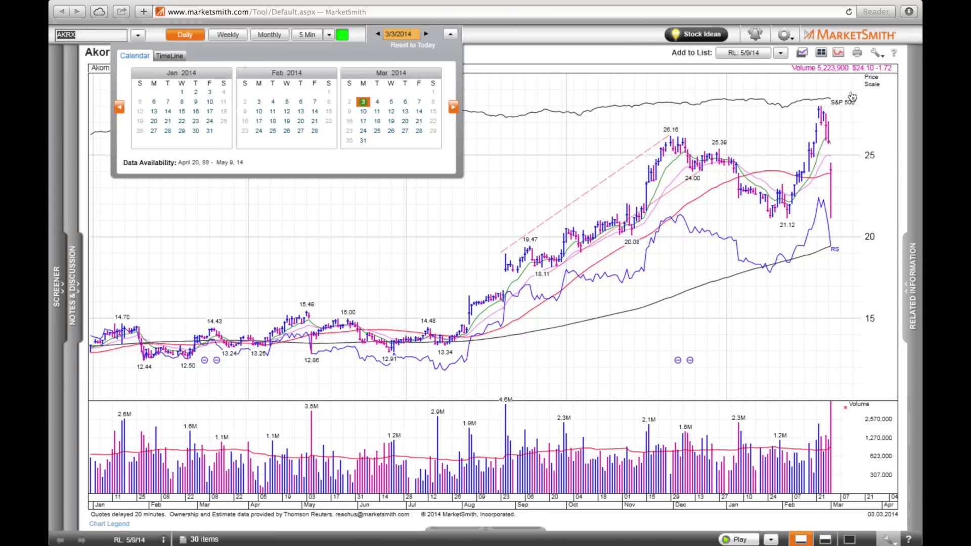
click(877, 53)
click(868, 90)
click(450, 36)
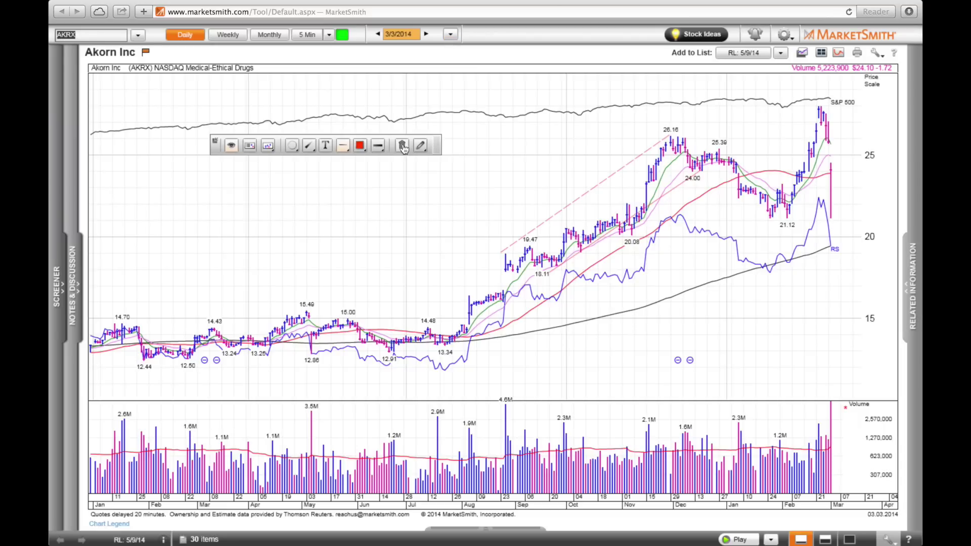
Draw a green vertical line at the 3/3/2014 price bar.
click(361, 145)
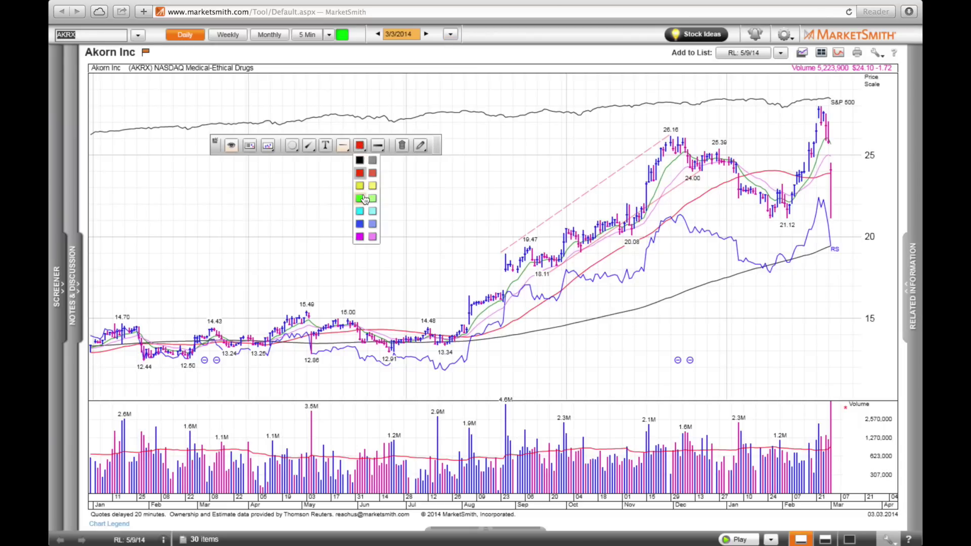
click(362, 198)
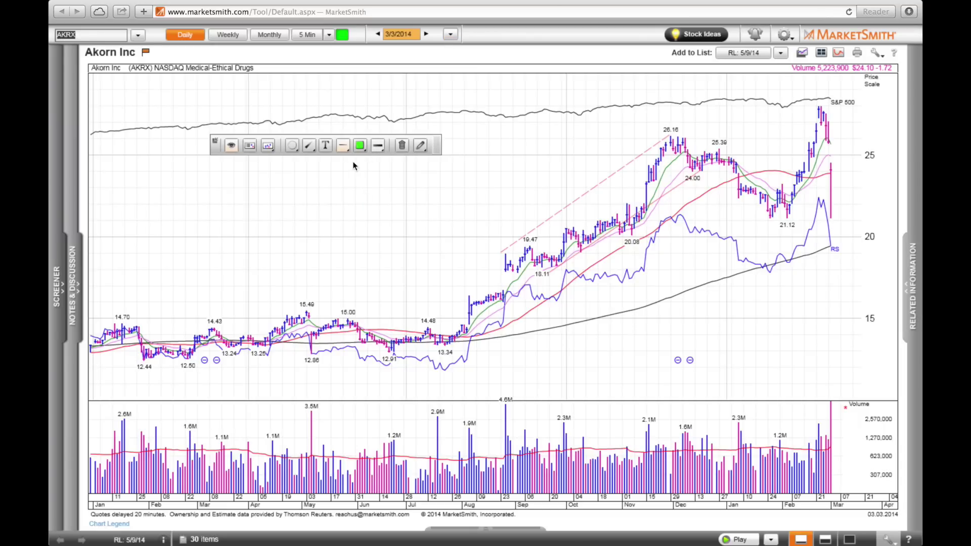
click(347, 150)
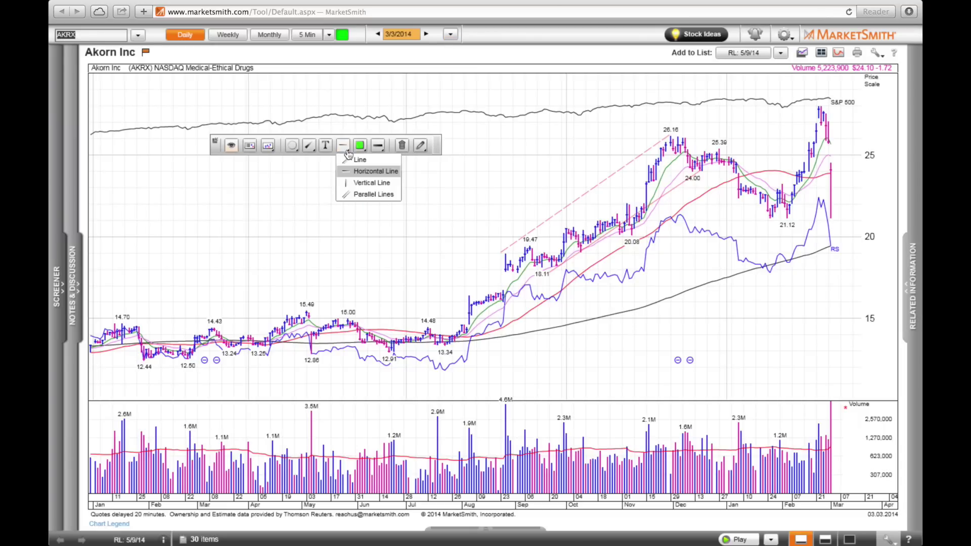
click(352, 183)
click(831, 220)
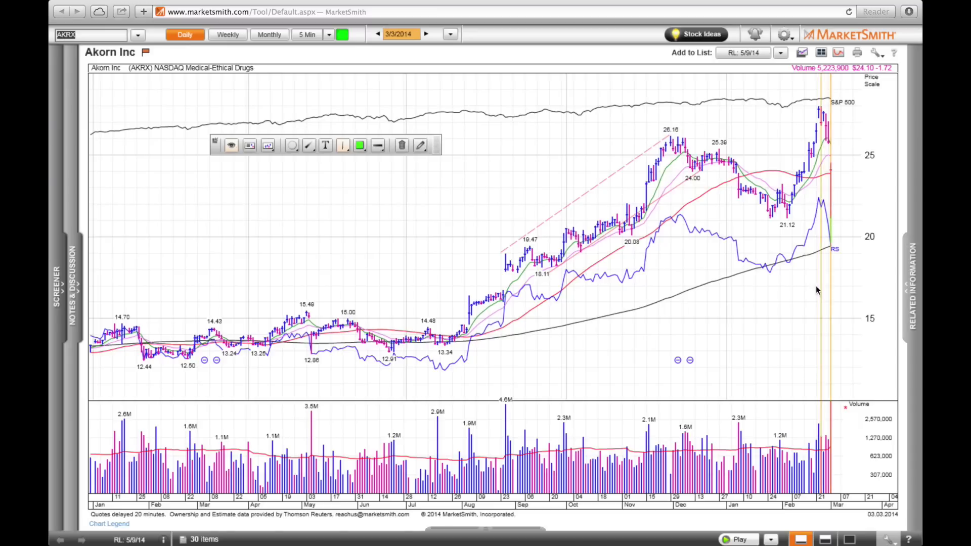
Reset the chart date to today, 5/9/2014, and close the date calendar.
click(450, 35)
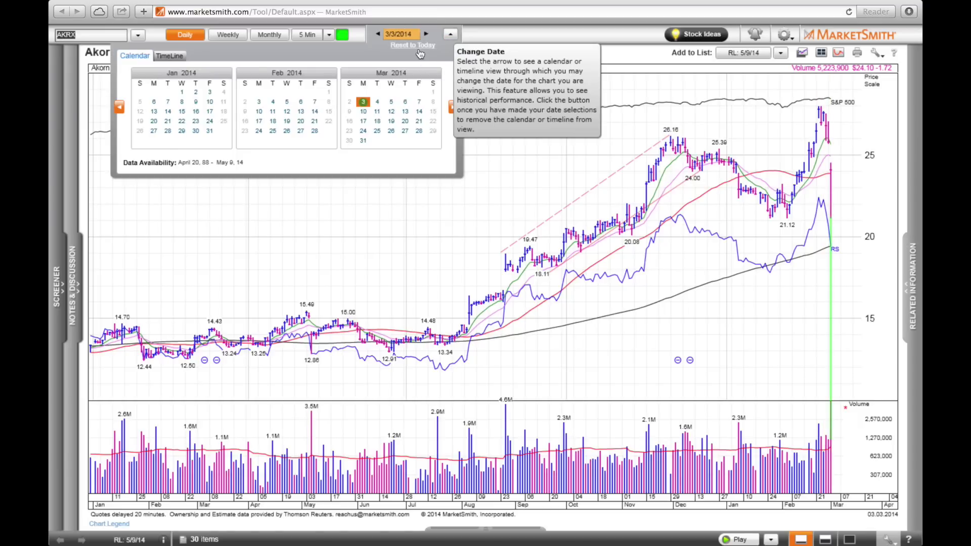
click(419, 48)
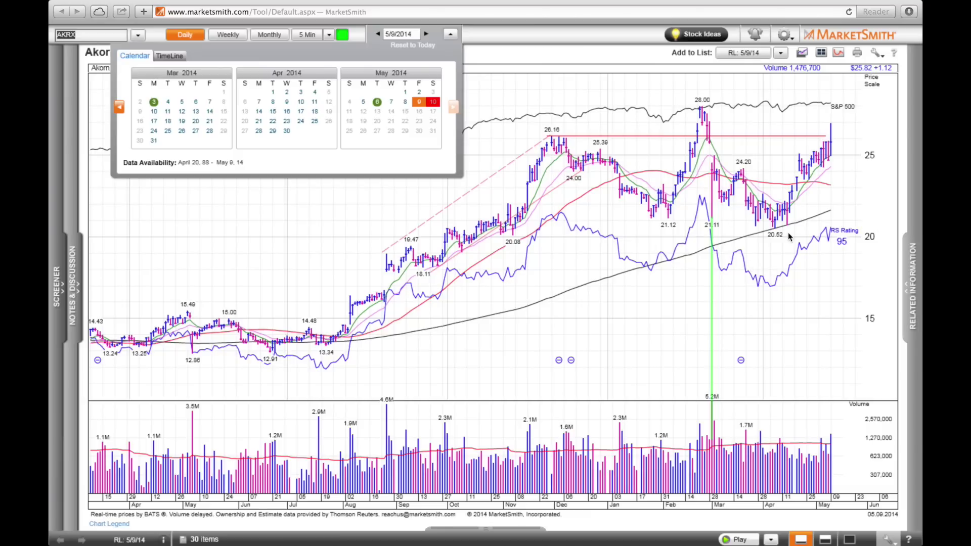
click(450, 34)
Draw a light green Solid 1 Point Parallel Lines channel around the price advance from late August to the 26.16 peak.
click(344, 147)
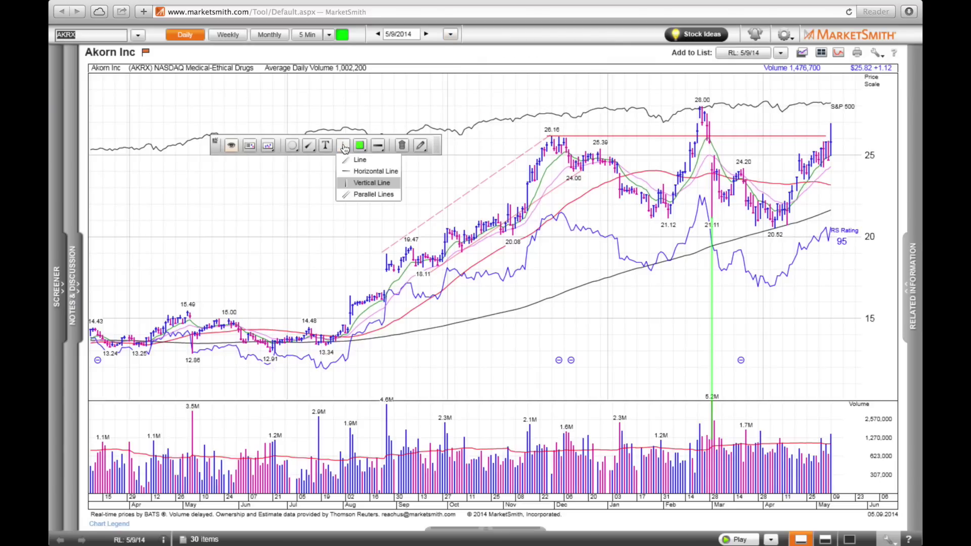
click(347, 196)
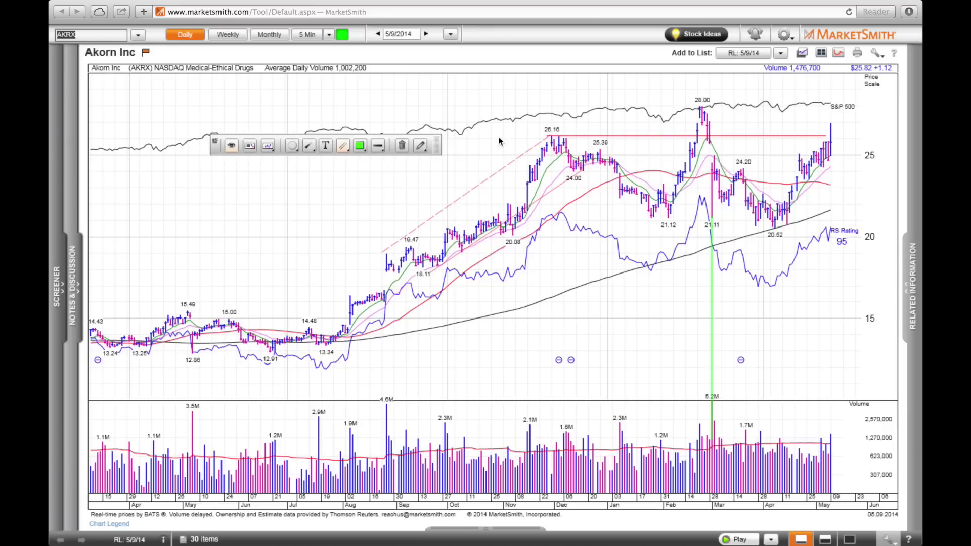
click(377, 145)
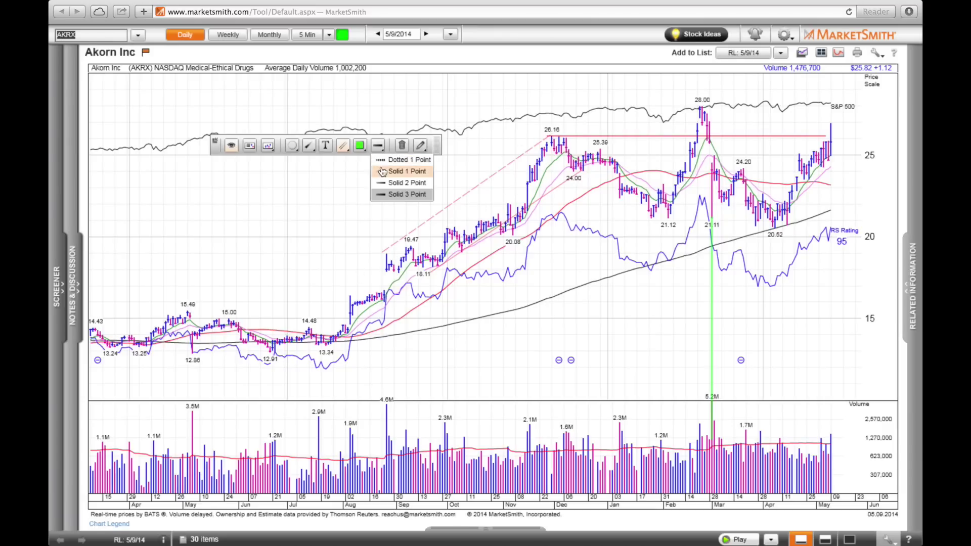
click(382, 171)
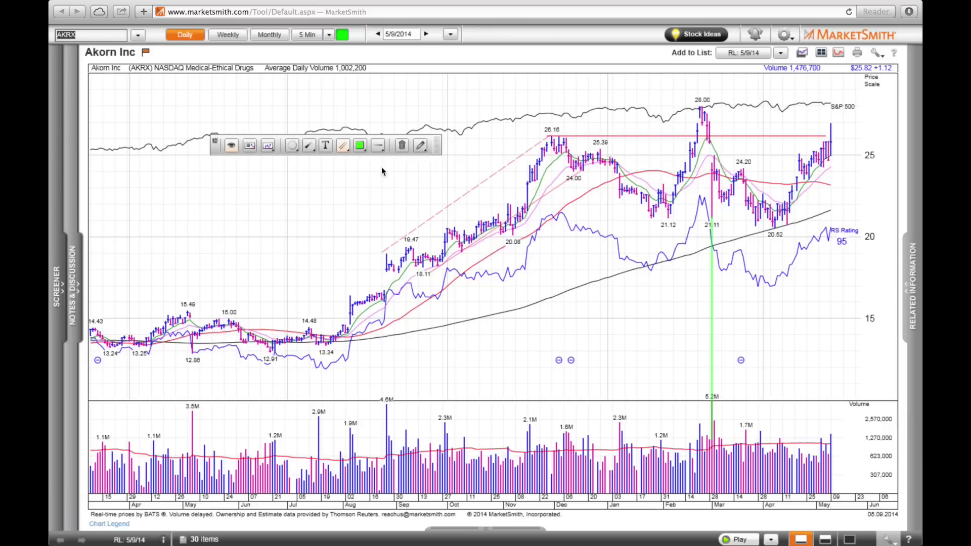
click(359, 146)
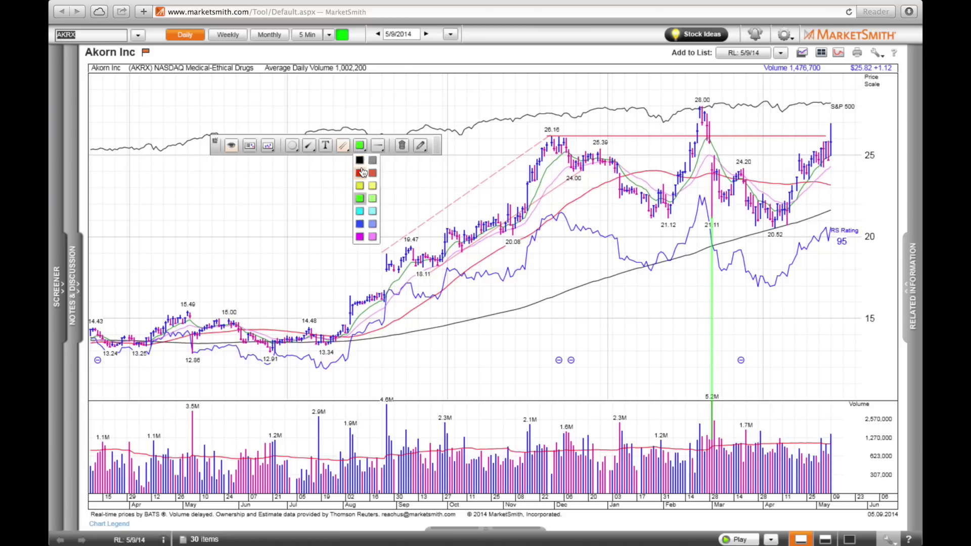
click(372, 198)
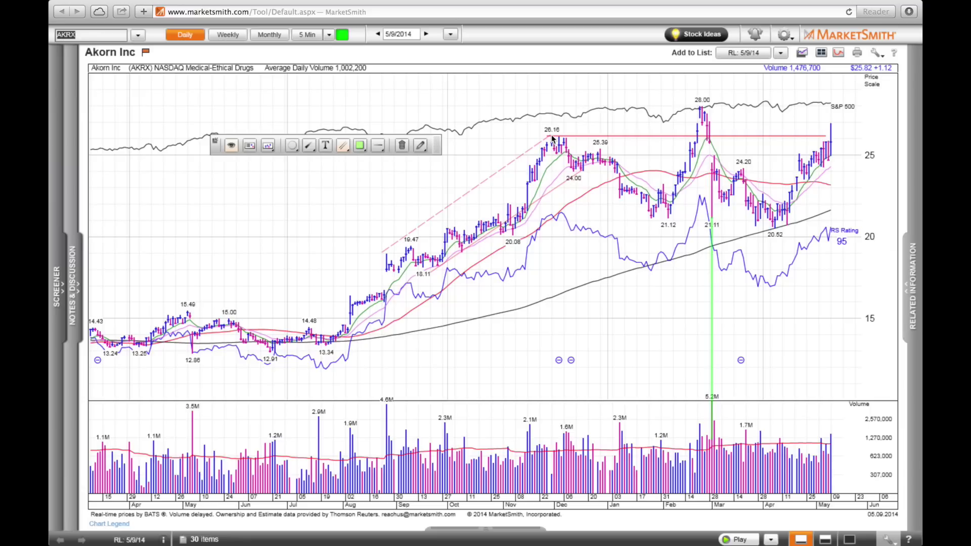
mouse_move(547, 137)
mouse_down()
mouse_move(419, 217)
mouse_move(384, 253)
mouse_up()
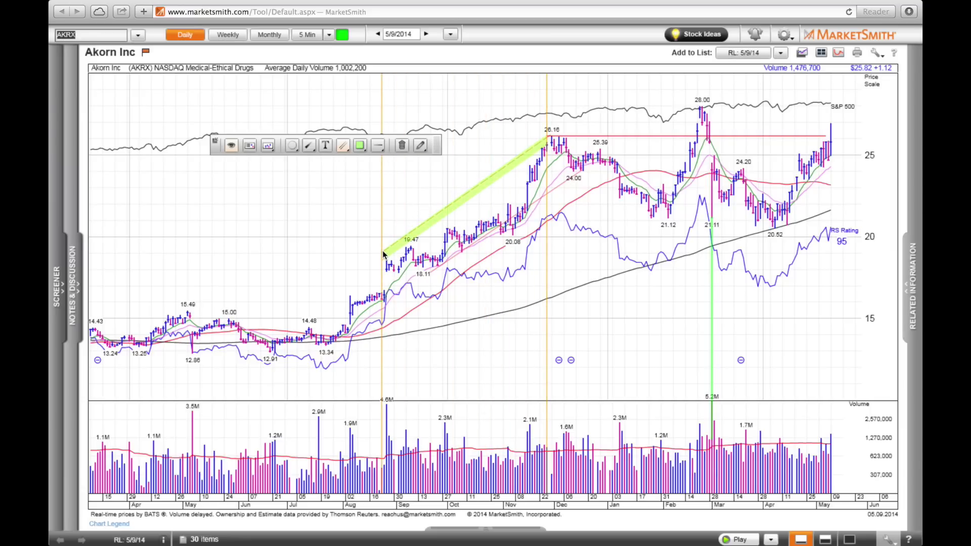
drag(383, 254, 381, 256)
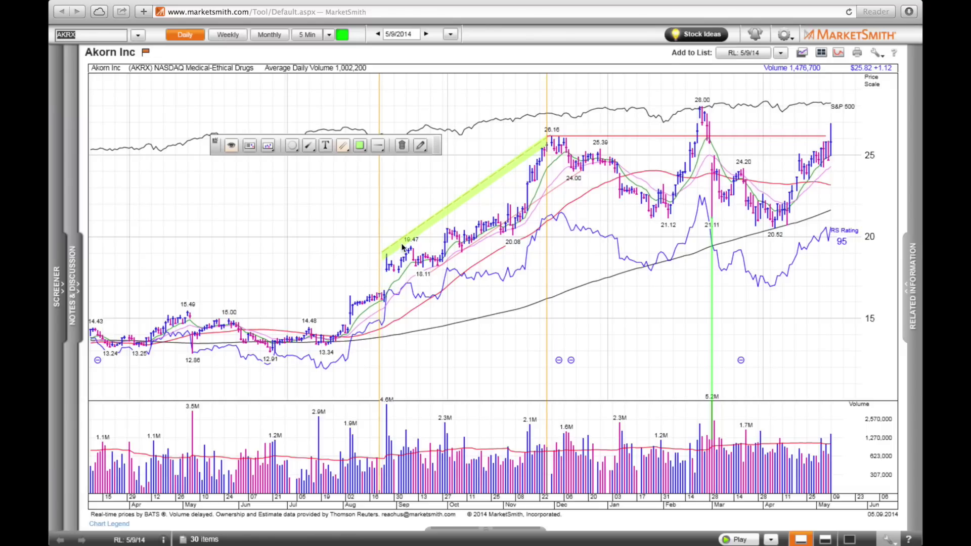
drag(402, 246, 388, 320)
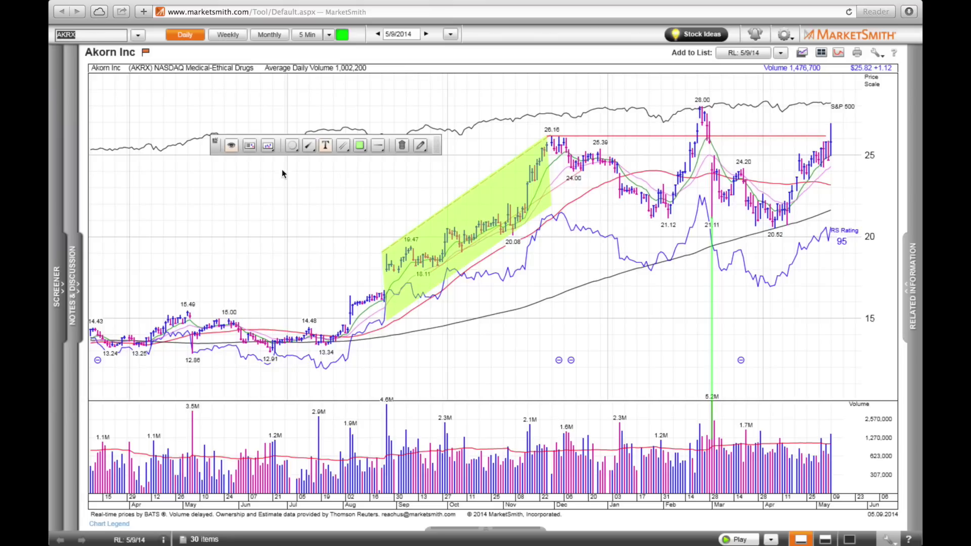
Place an empty text note on the blank chart area left of the green channel.
click(326, 146)
drag(254, 185, 325, 230)
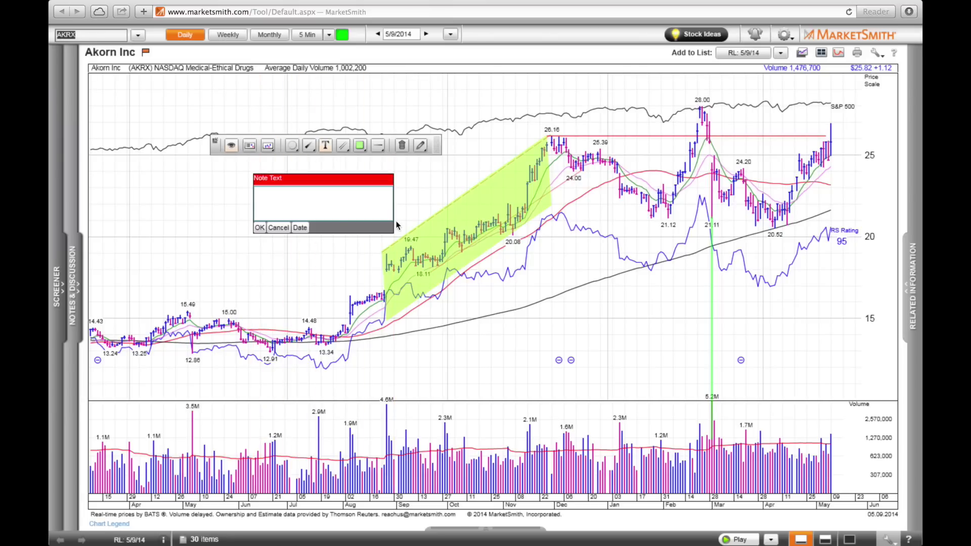
click(259, 231)
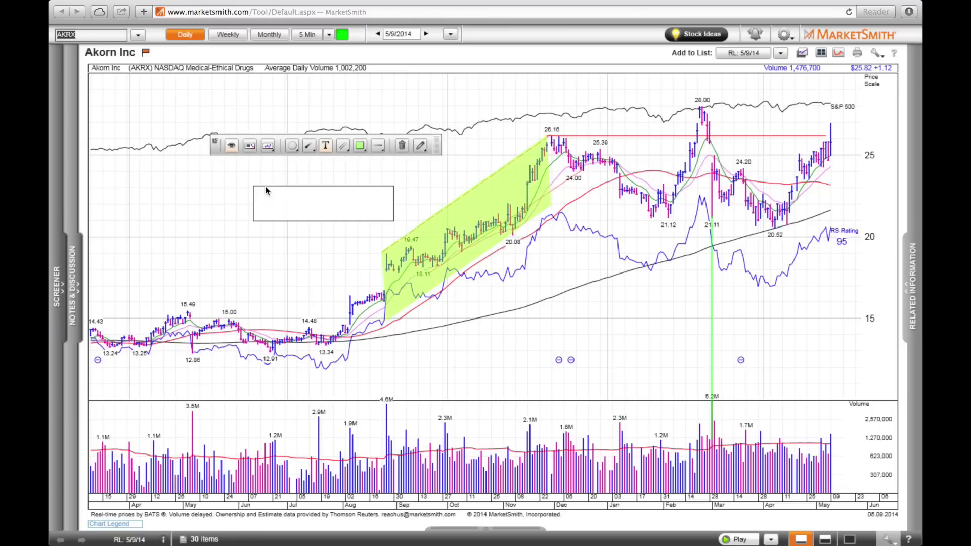
Delete the empty note, the green channel and the drawn lines from the chart.
click(402, 145)
click(382, 195)
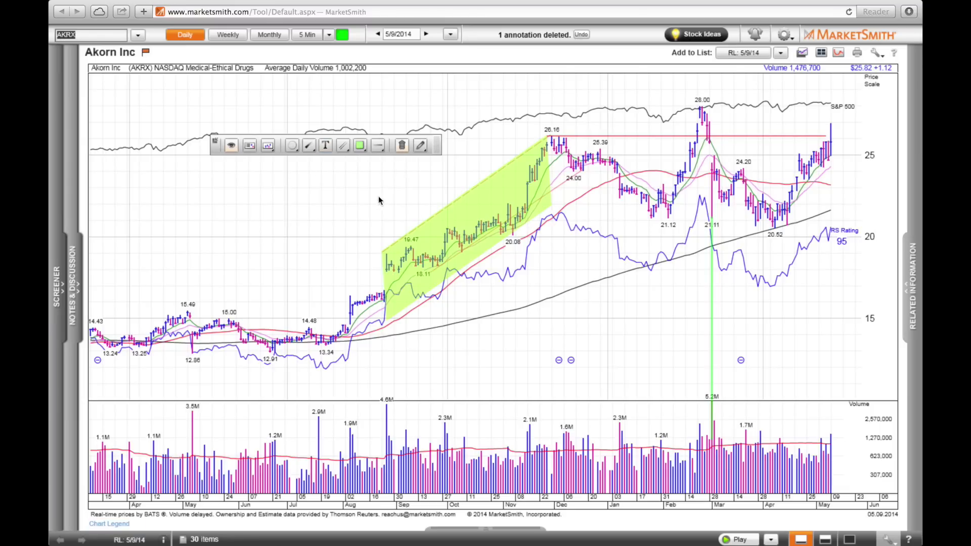
click(479, 211)
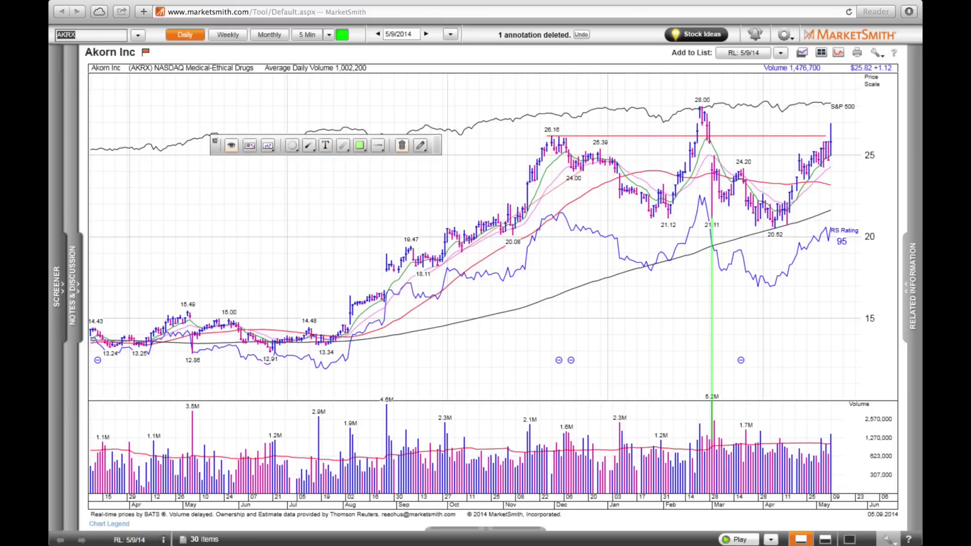
click(609, 135)
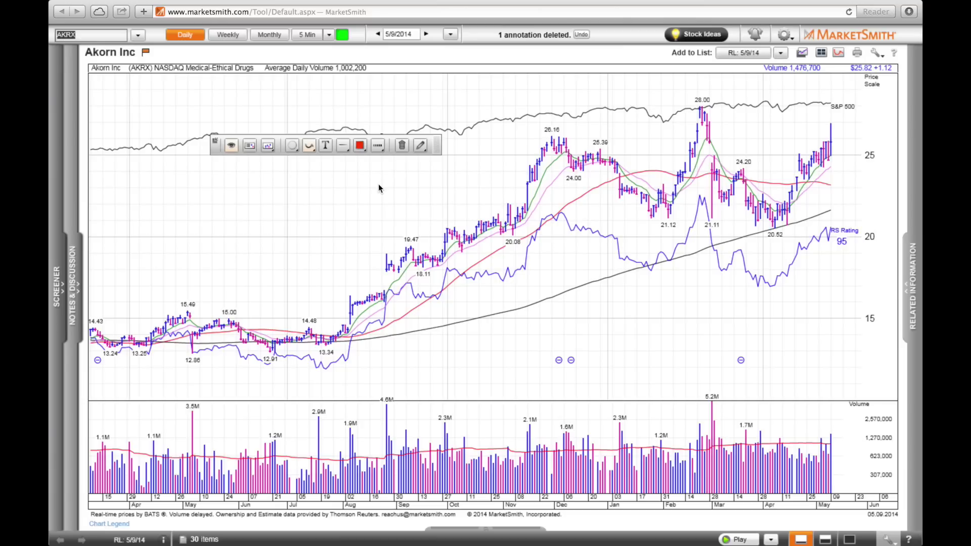
Add a red text note reading "fweweg" just below the markup palette, stamped with the current date.
click(323, 146)
drag(309, 168, 404, 218)
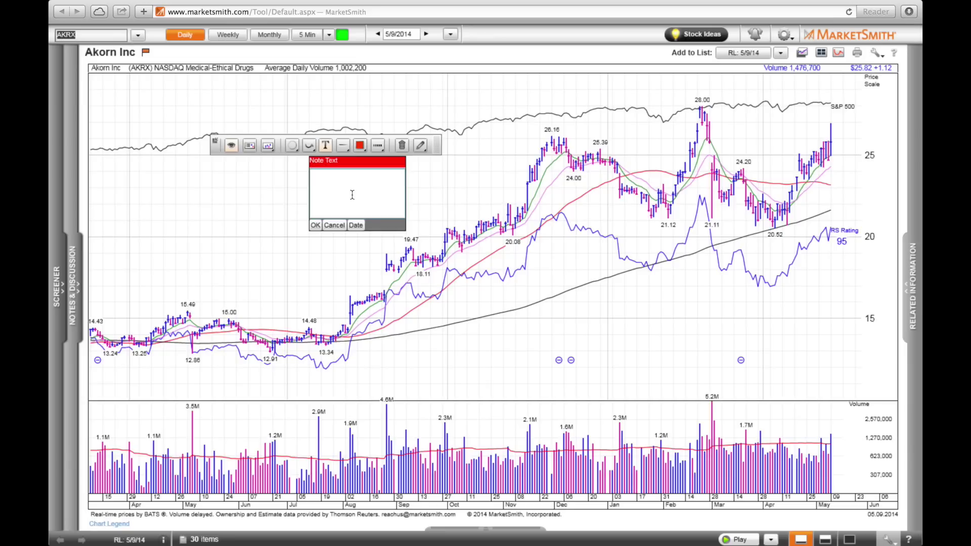
text(fweweg)
click(356, 225)
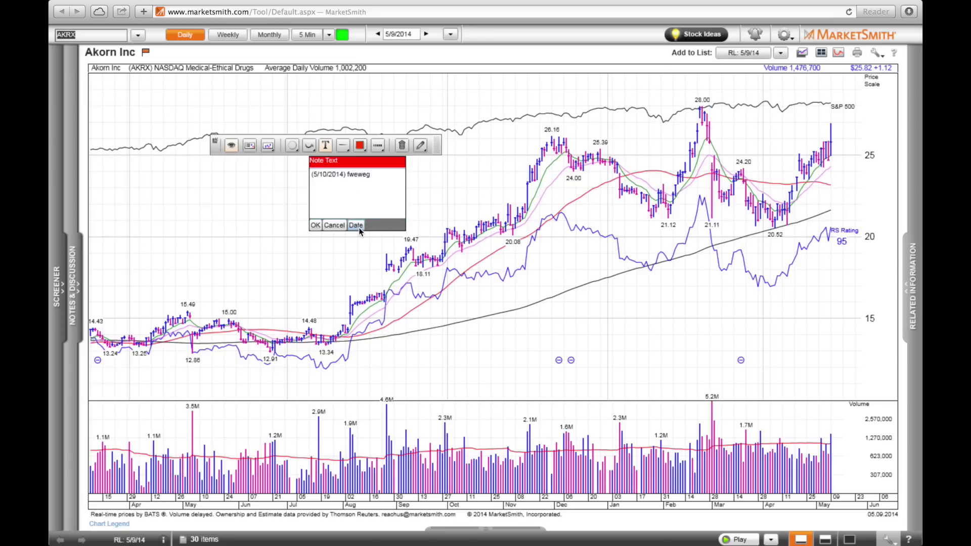
click(315, 225)
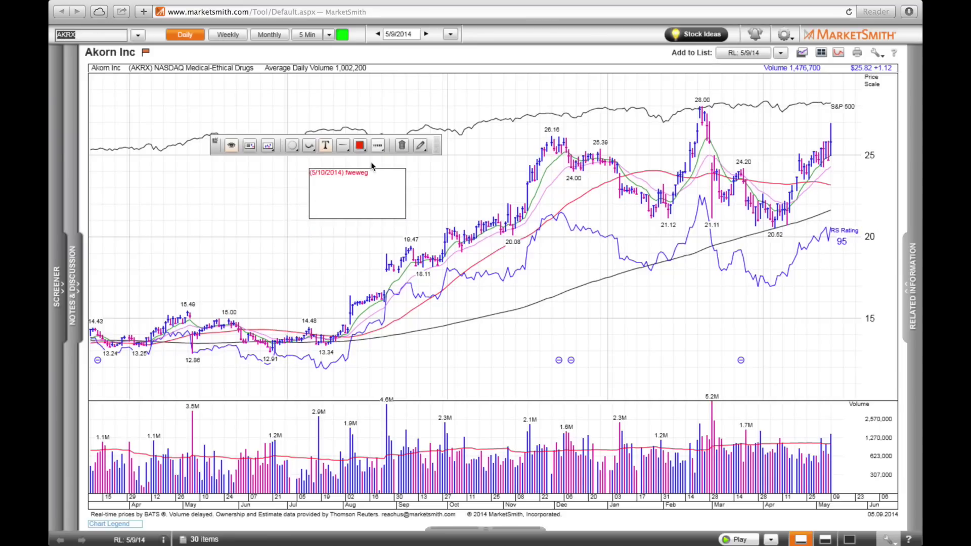
Reopen the dated note, shift it slightly down and left, and make it wider and shorter.
double_click(366, 193)
drag(372, 165, 343, 183)
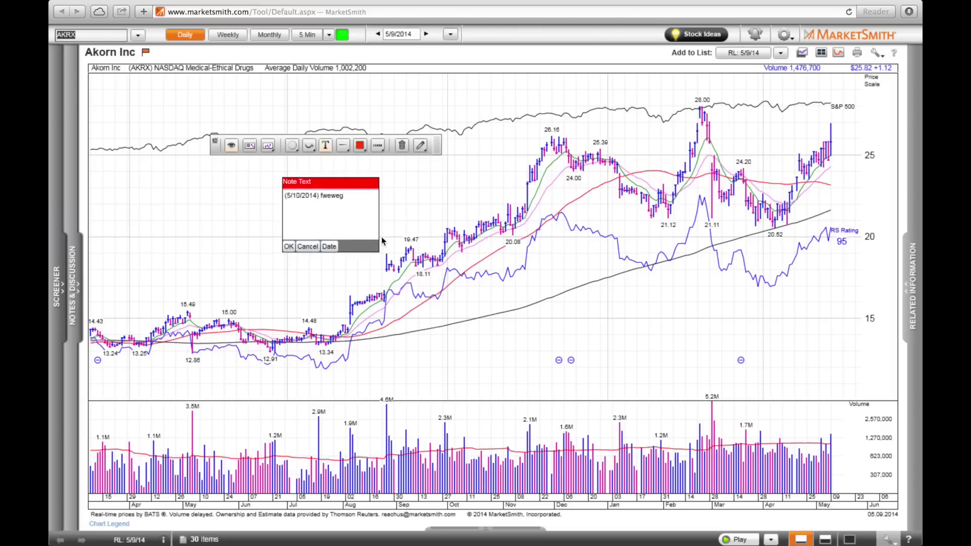
drag(378, 242, 442, 245)
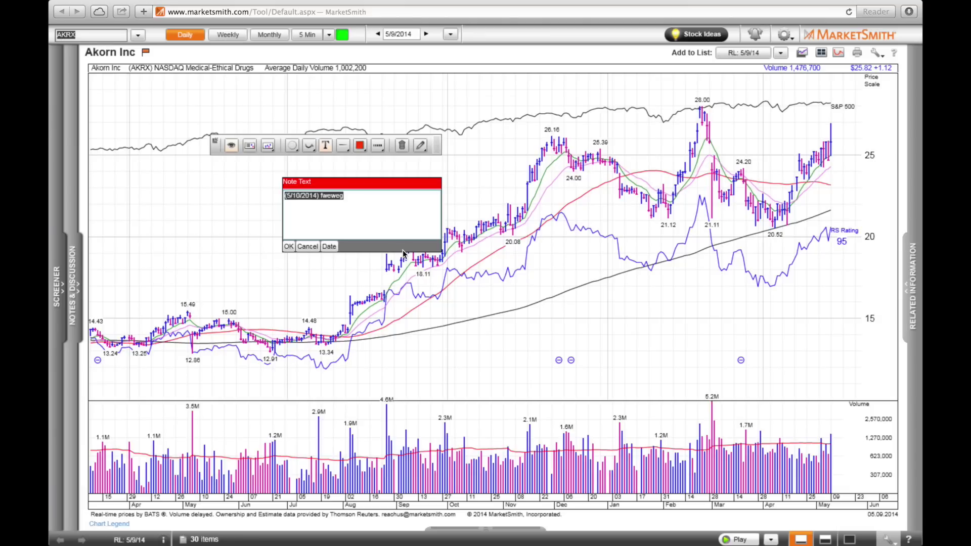
mouse_move(403, 250)
mouse_down()
mouse_move(402, 298)
mouse_move(395, 248)
mouse_up()
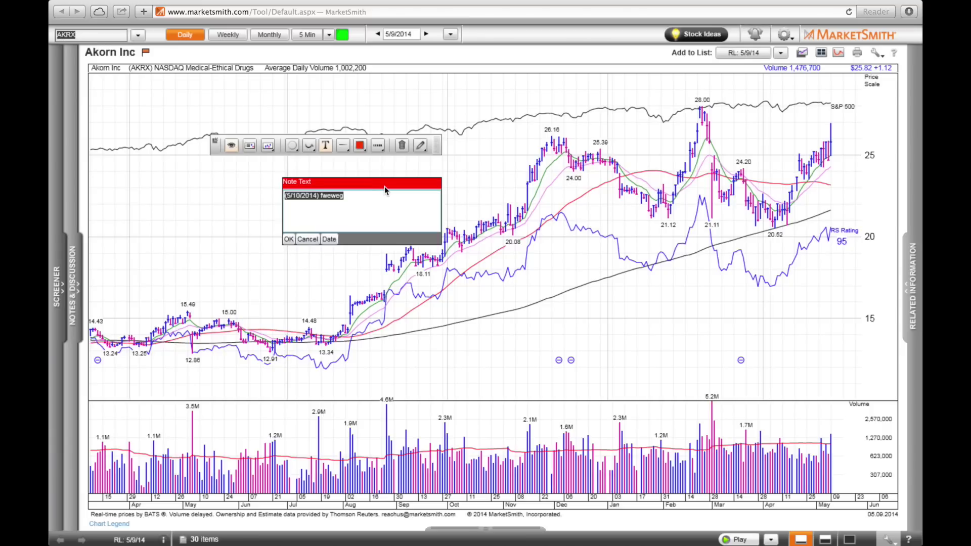
Move the note over the December to February prices, reposition it at the chart's upper edge, and delete it.
drag(384, 187, 629, 125)
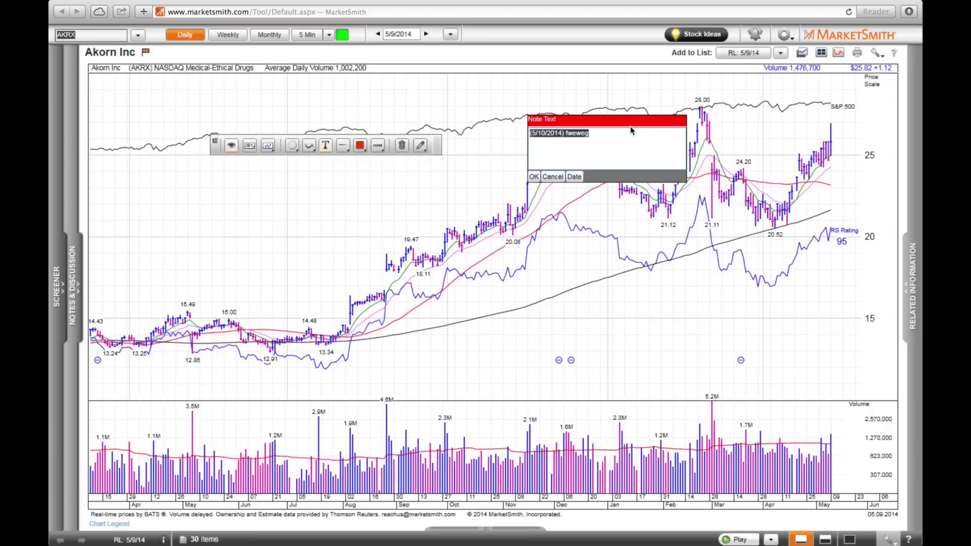
click(651, 170)
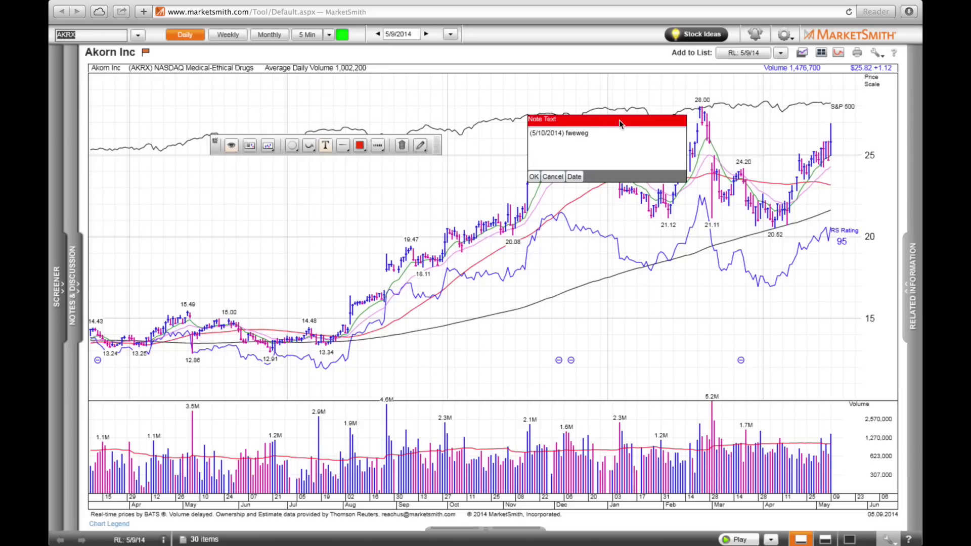
drag(630, 123, 514, 60)
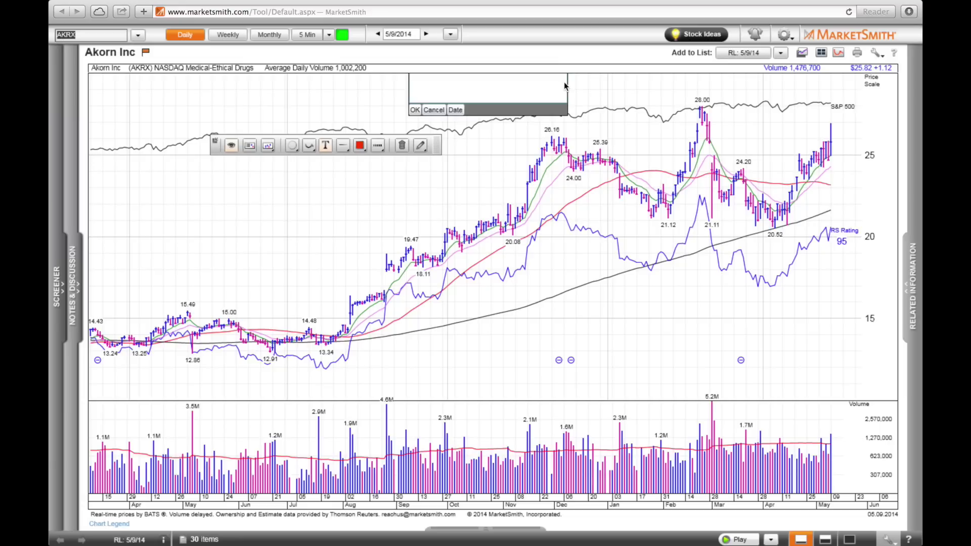
click(414, 110)
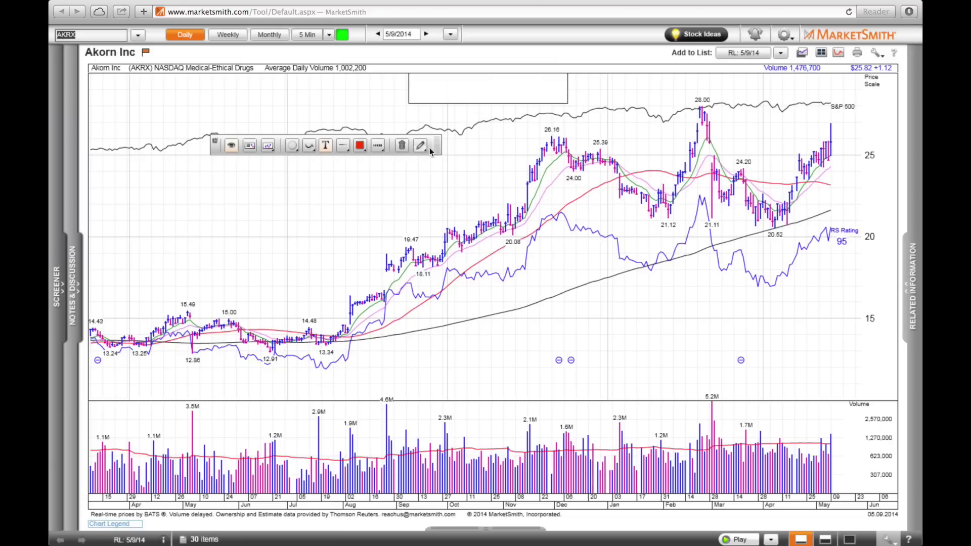
click(401, 146)
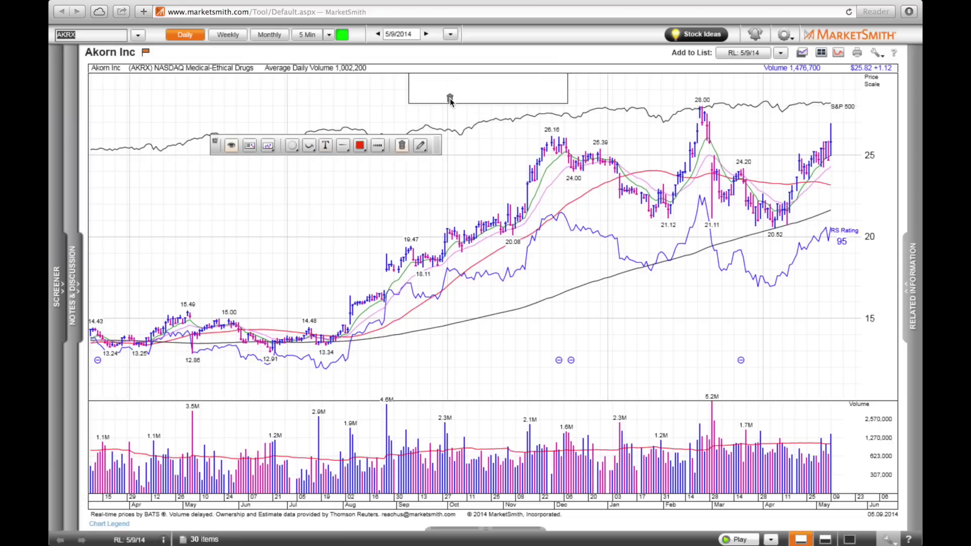
click(450, 100)
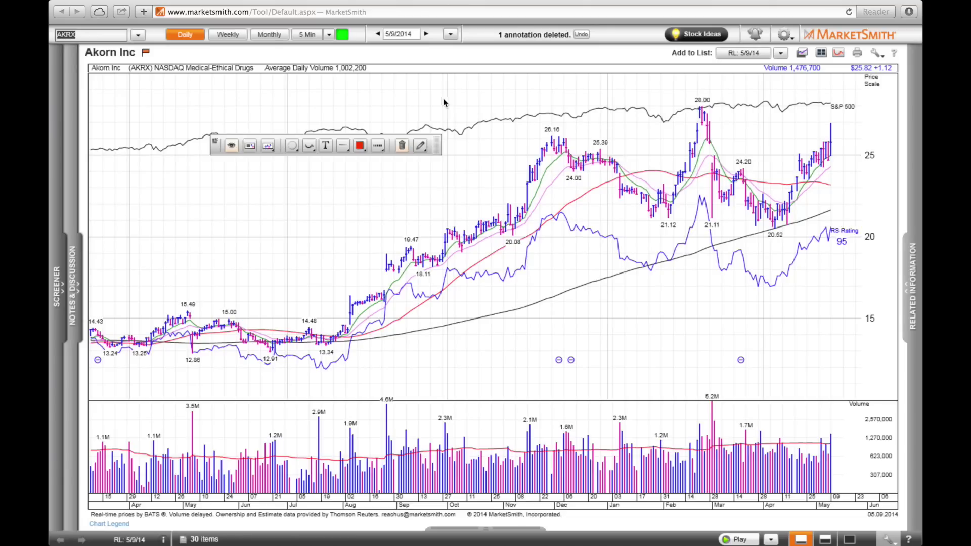
click(313, 151)
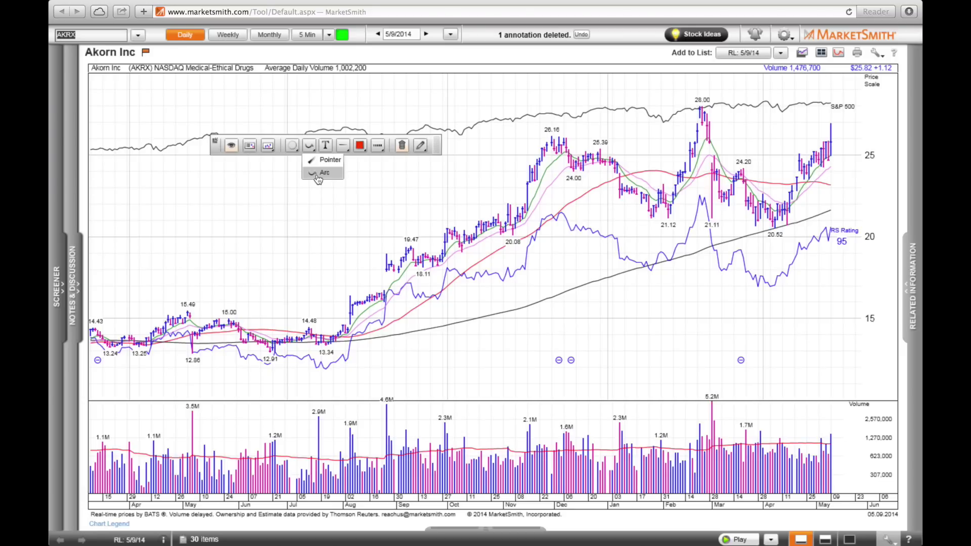
click(292, 147)
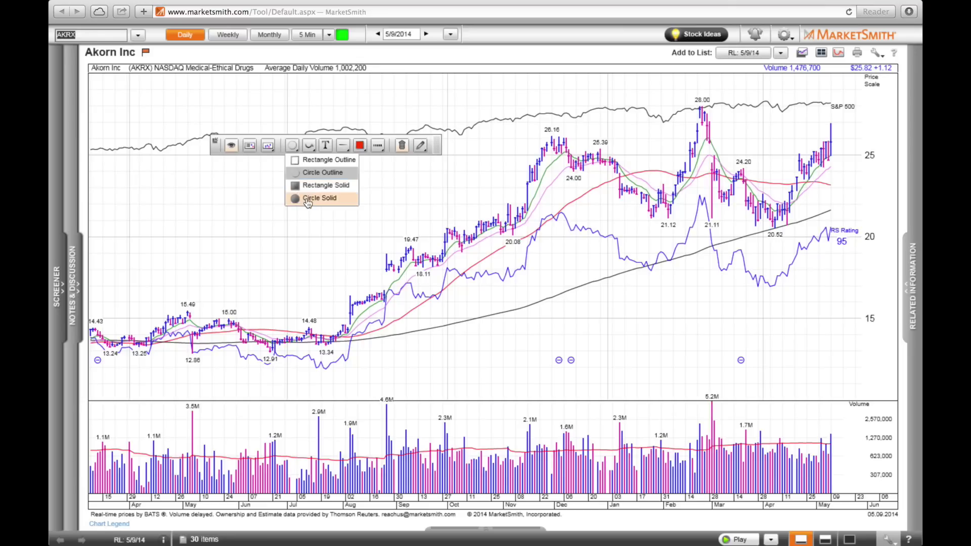
click(308, 200)
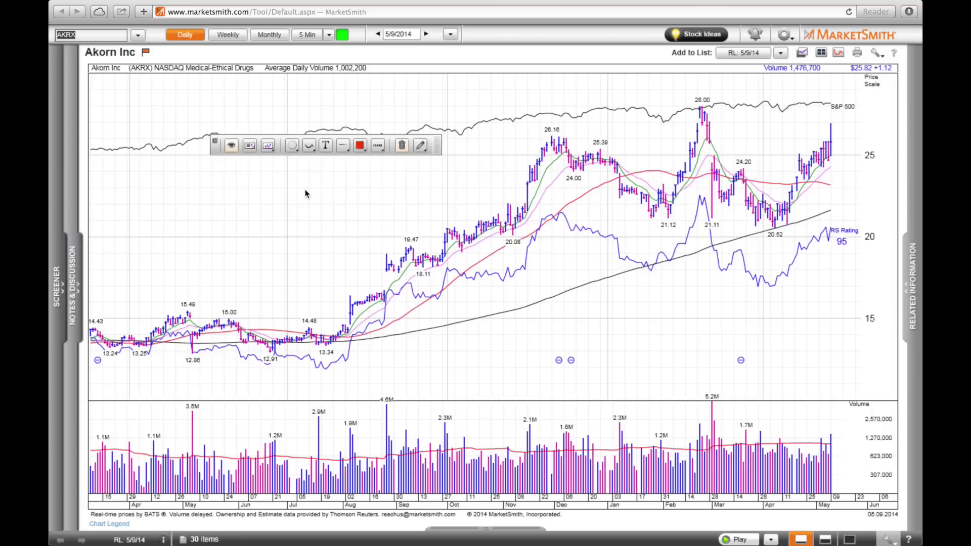
click(293, 145)
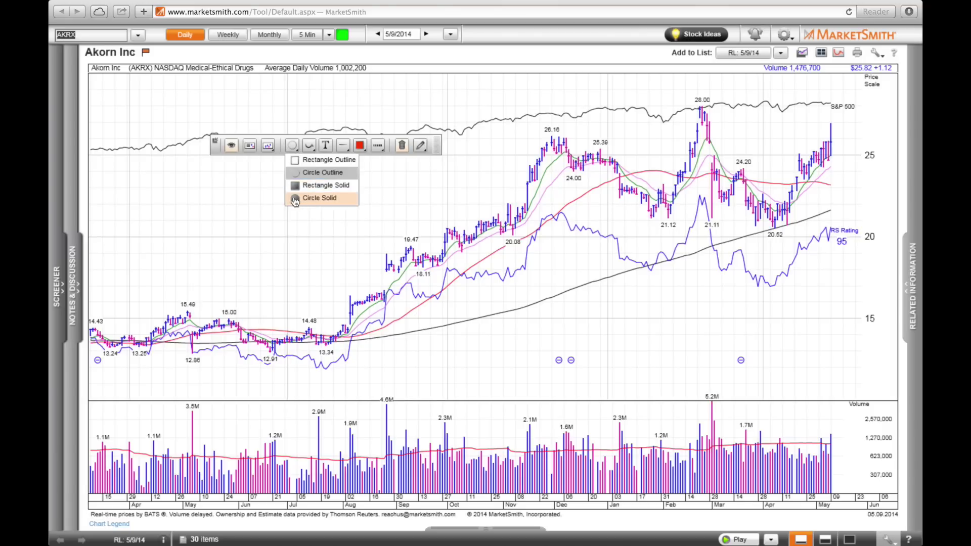
Try yellow and green chart backgrounds, and restore the white background.
click(273, 149)
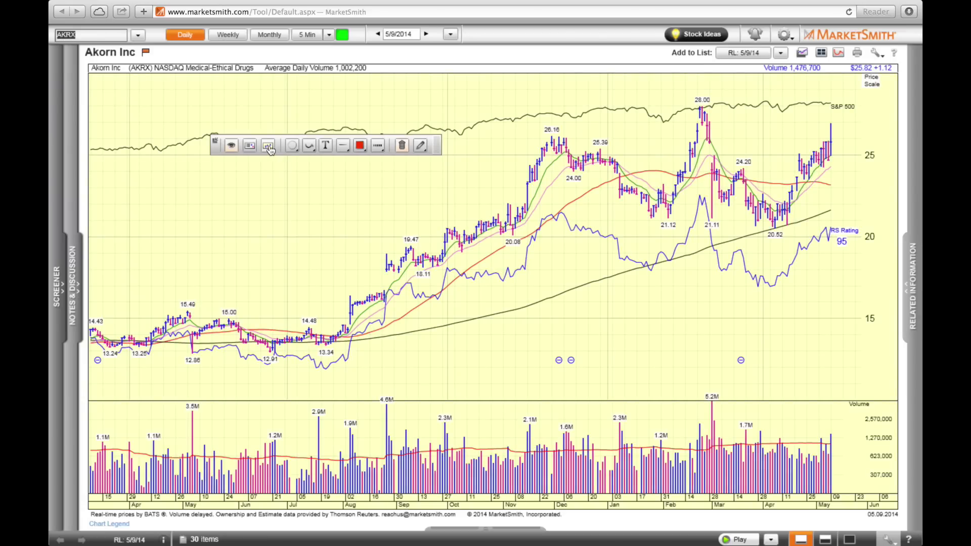
click(270, 149)
click(269, 164)
click(268, 146)
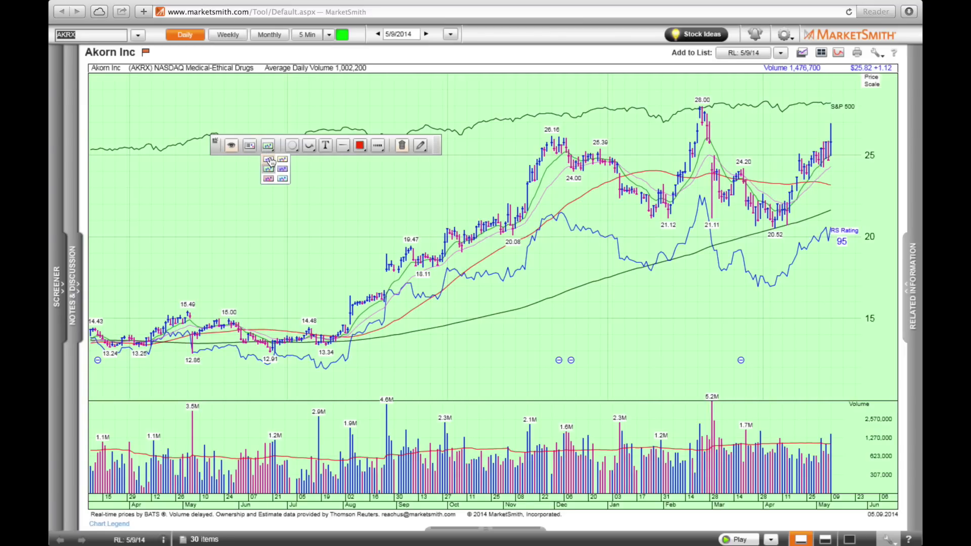
click(269, 160)
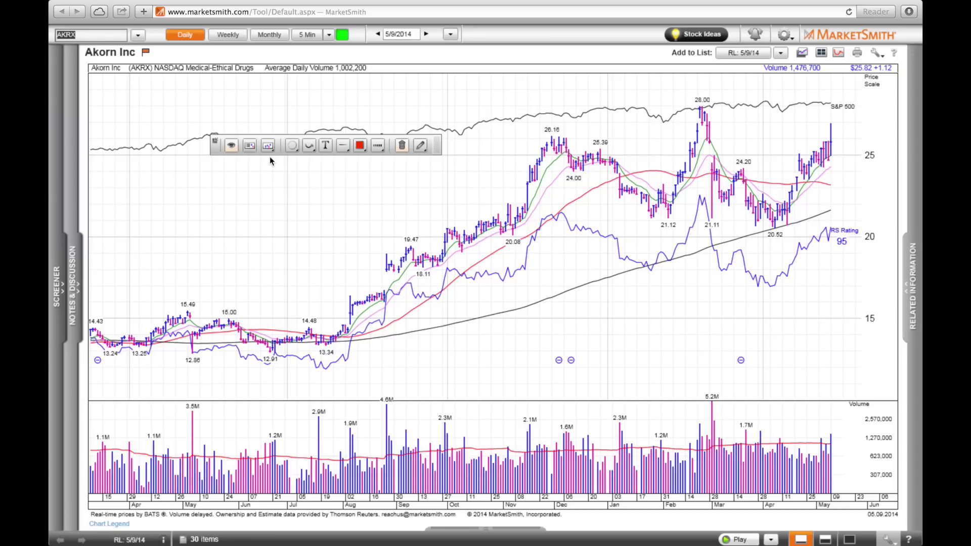
Try the lavender chart background and restore the white background.
click(268, 145)
click(284, 169)
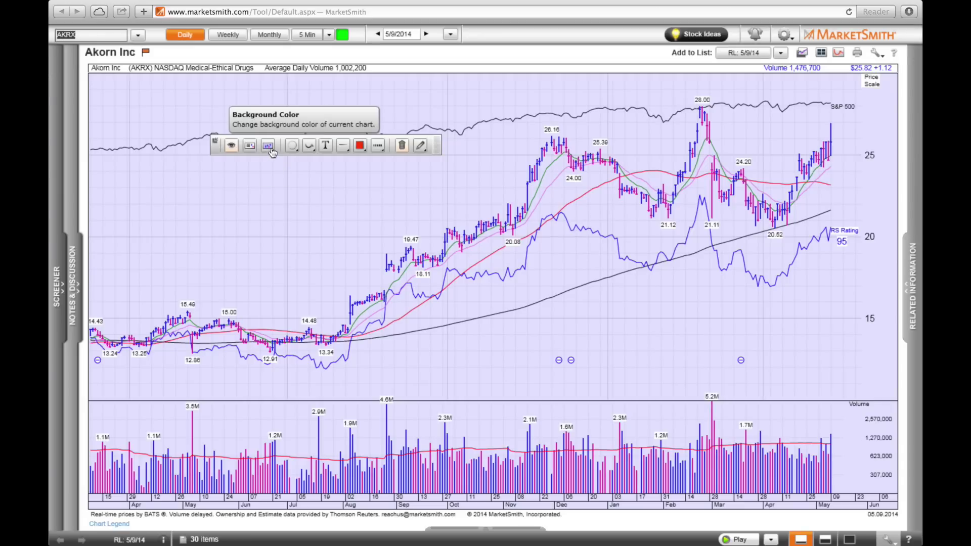
click(268, 146)
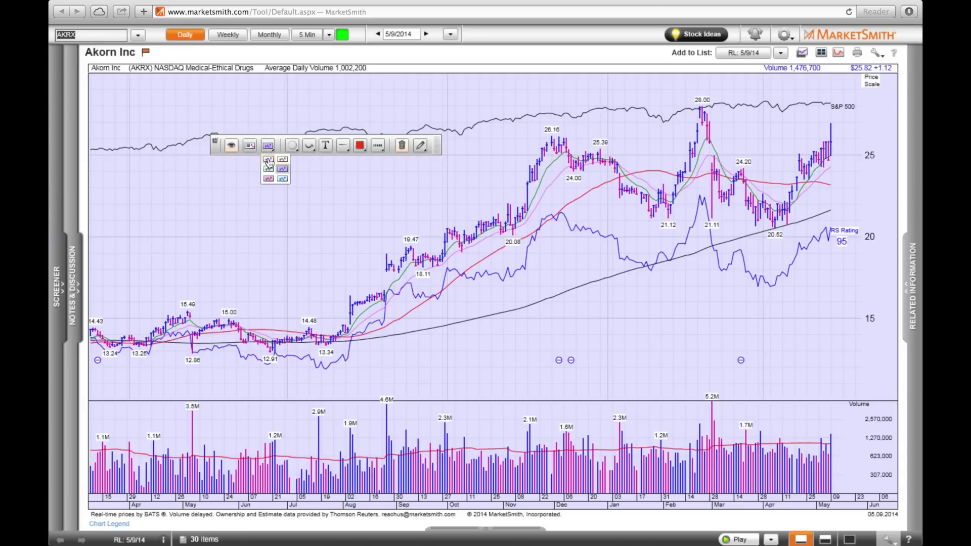
click(268, 158)
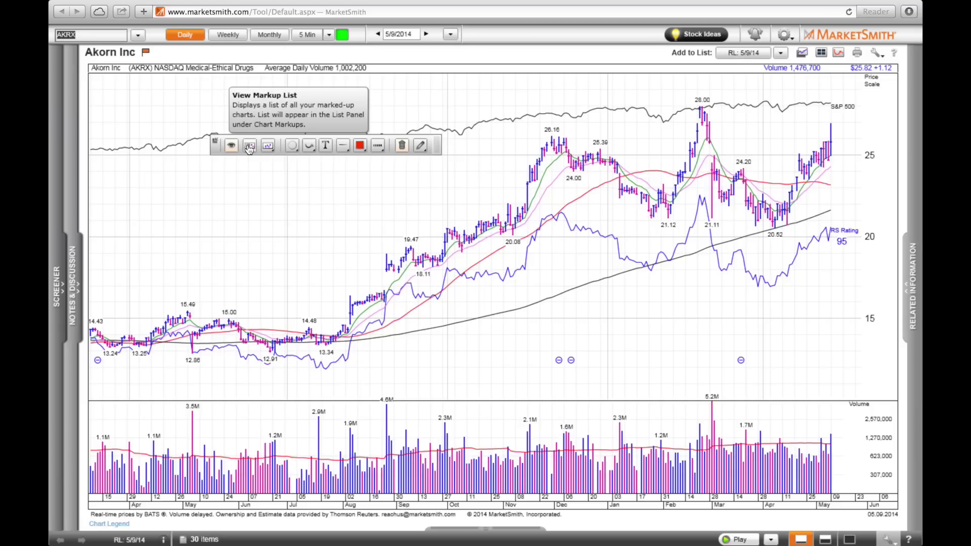
View the list of marked-up charts and return to the full-height chart layout.
click(249, 146)
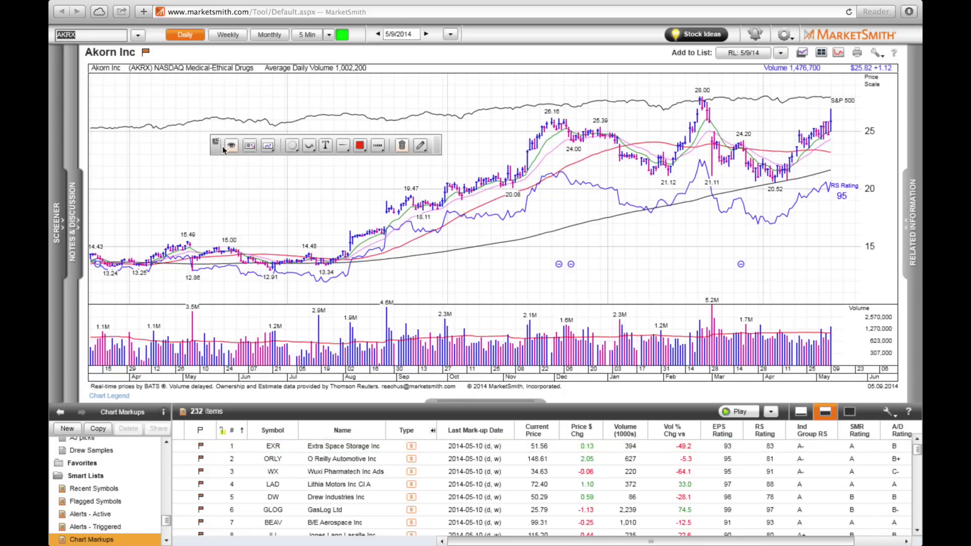
click(808, 416)
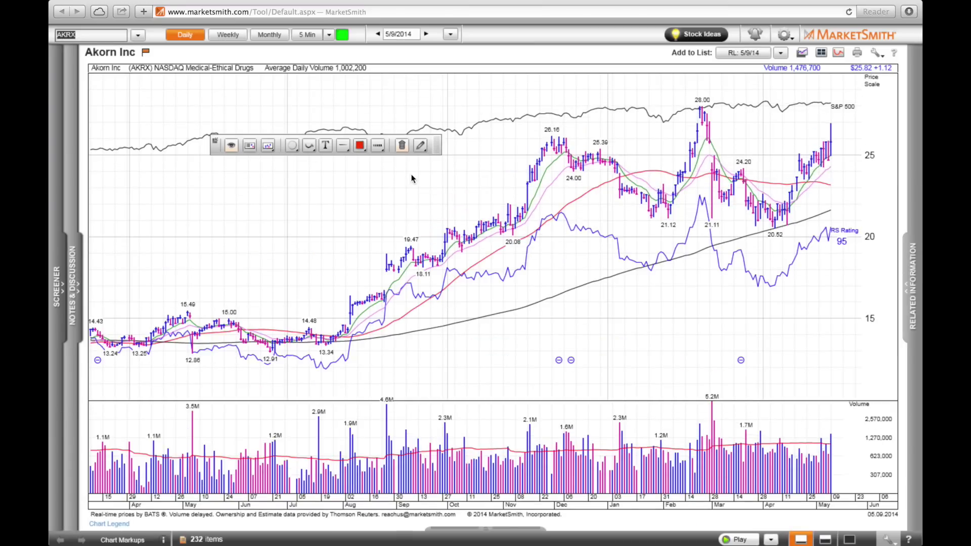
Shift the markup palette up and left, and draw a red dashed cup curve from the 28.00 high through the 20.52 low to the May prices.
drag(431, 149, 368, 134)
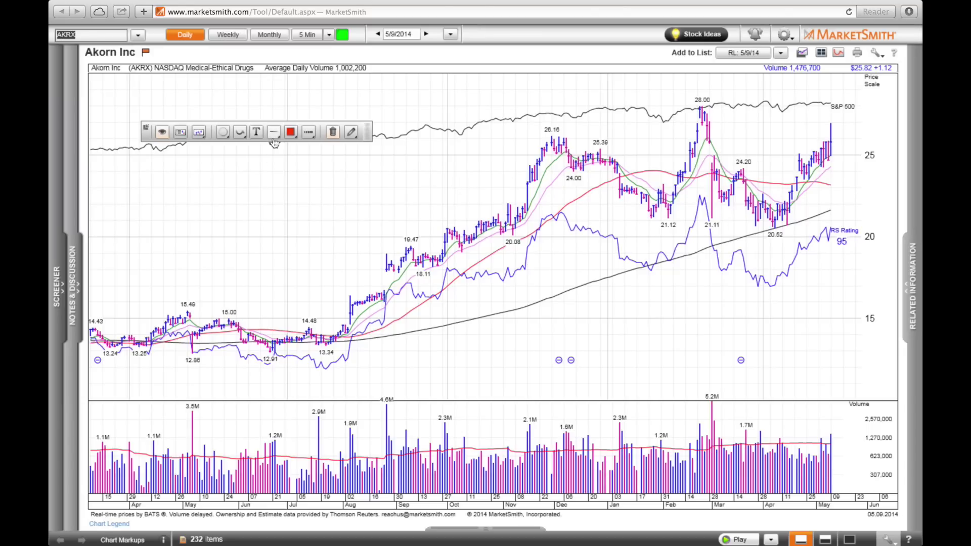
mouse_move(313, 139)
mouse_move(244, 133)
click(244, 159)
mouse_move(699, 133)
mouse_down()
mouse_move(703, 178)
mouse_move(758, 246)
mouse_move(775, 235)
mouse_up()
click(775, 235)
drag(775, 235, 834, 156)
Draw three red dashed horizontal lines to the latest prices, starting at the 24.20 peak, the early March gap high and the 28.00 high.
click(278, 136)
click(274, 132)
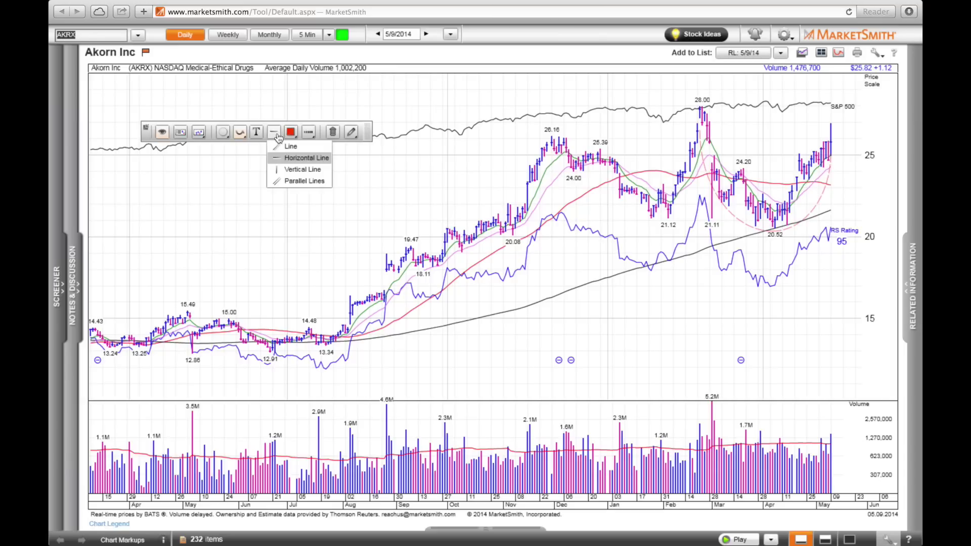
click(277, 158)
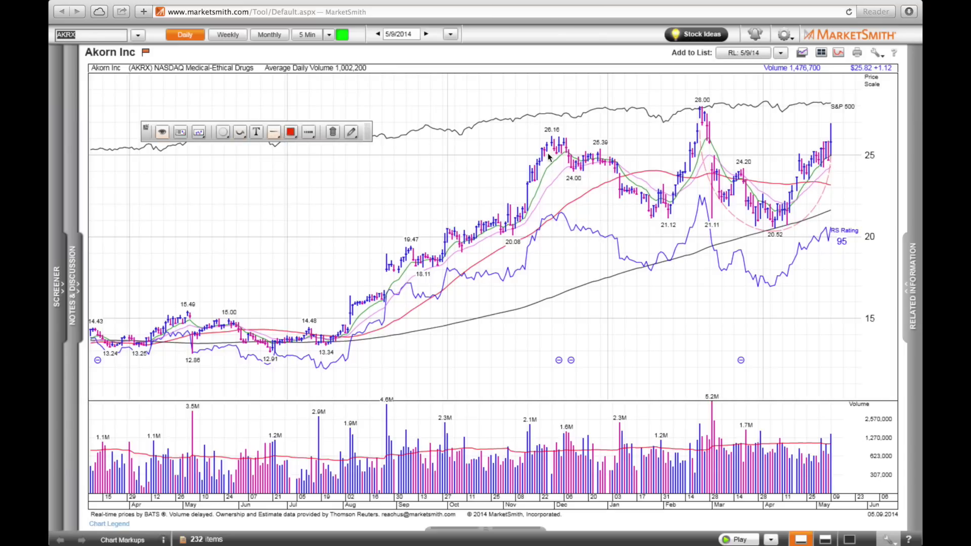
drag(738, 167, 792, 169)
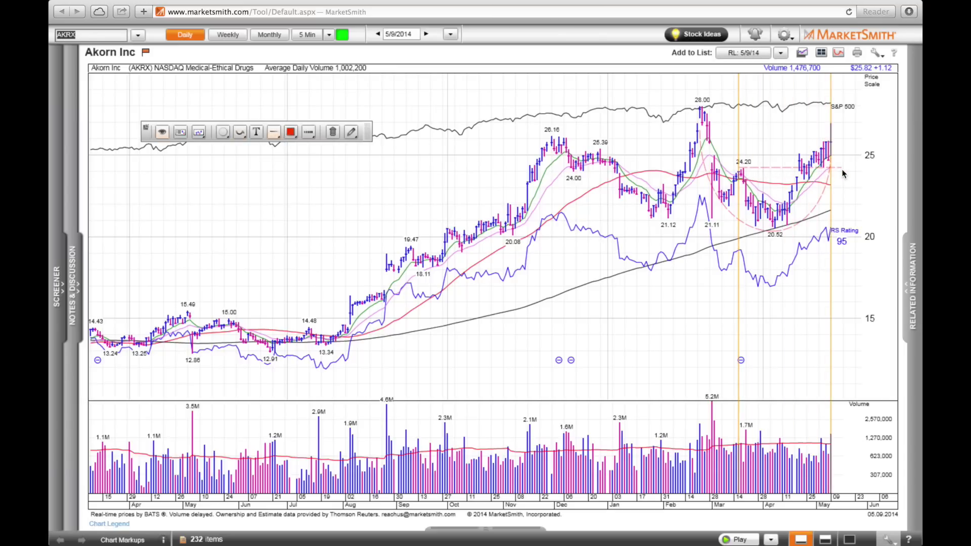
click(715, 157)
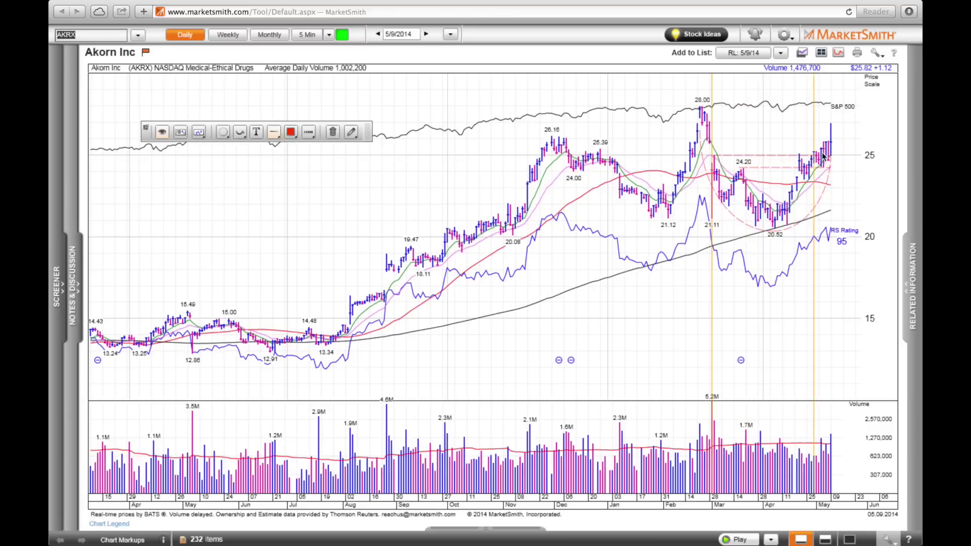
click(843, 152)
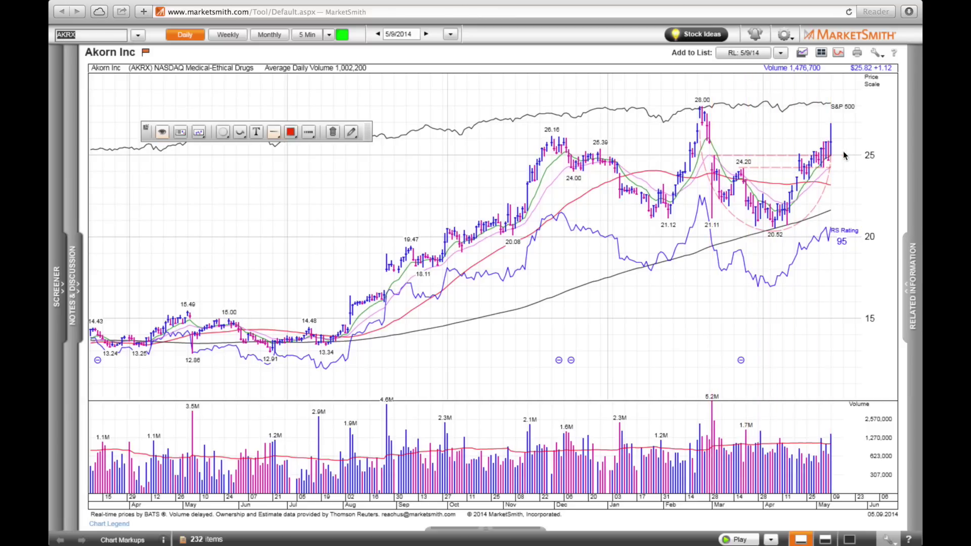
click(702, 109)
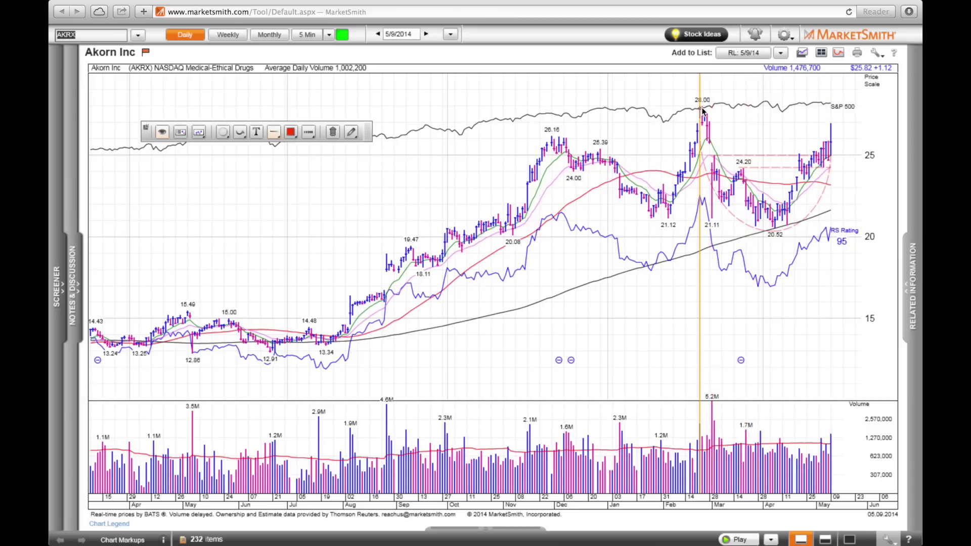
click(844, 115)
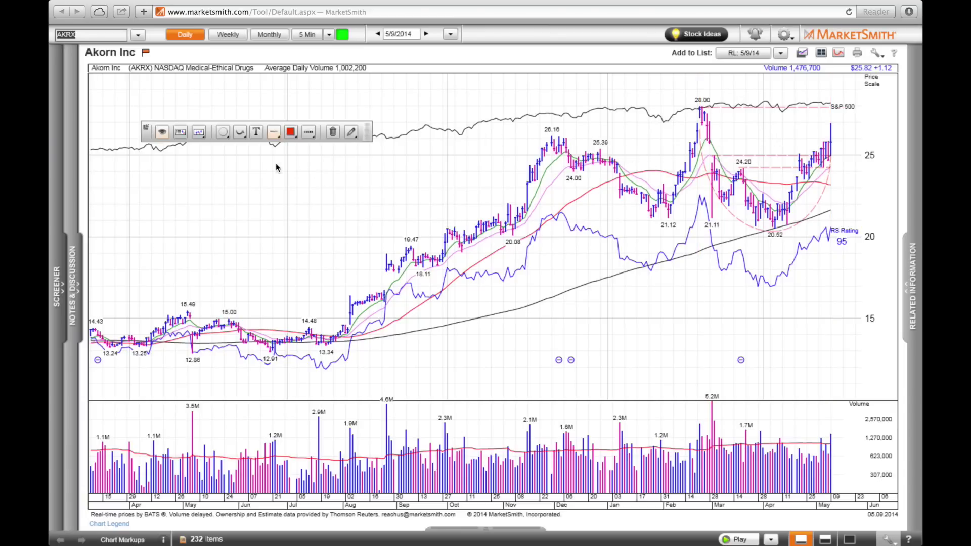
Add a text note above the September to November prices reading "1st stage cup with a classic pivot at 28. There are advanced potential pivots at 24.20 and".
click(258, 133)
drag(406, 107, 528, 177)
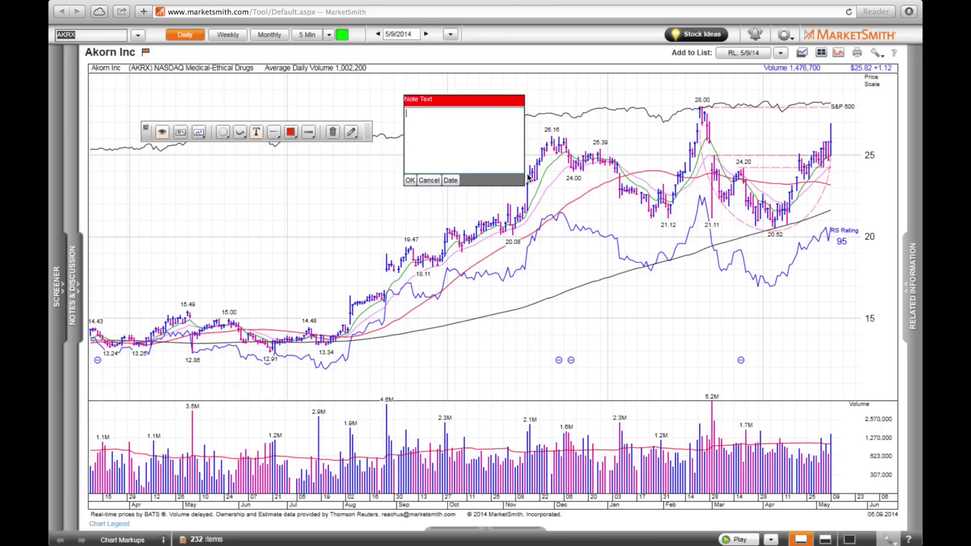
text(1st stage cup with a classic pivot at 28. There are )
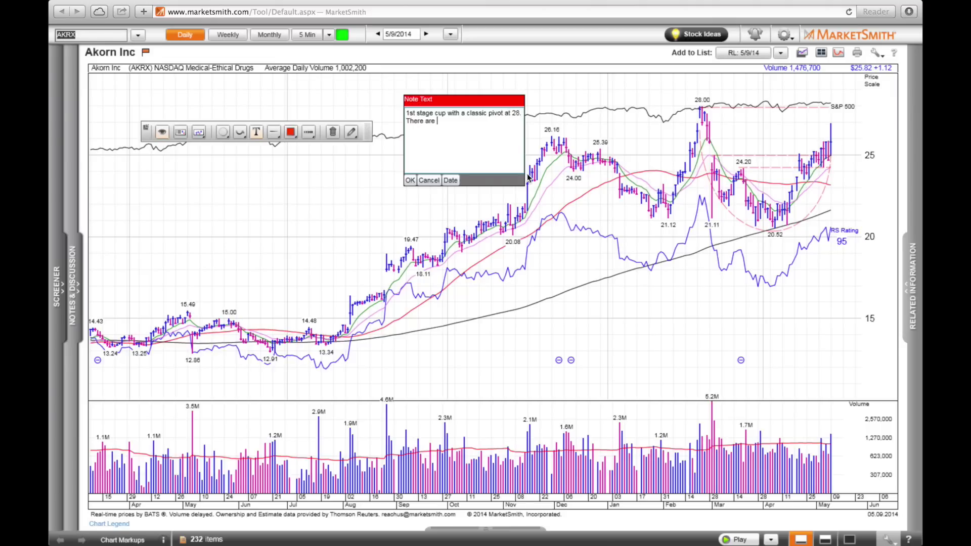
text(advanced potential pivots at 24.20 and)
Turn on Track Price and read the high of the early March bar below the gap.
click(351, 132)
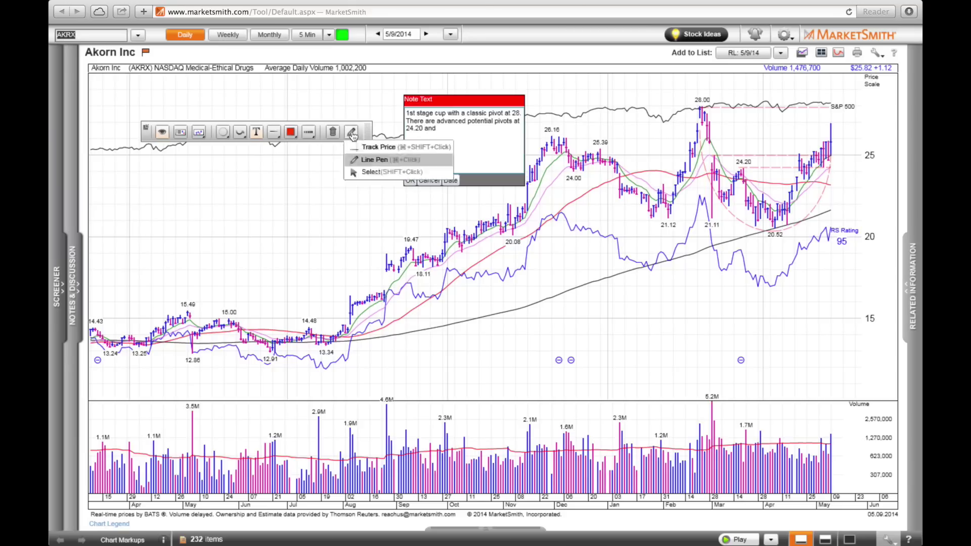
click(353, 166)
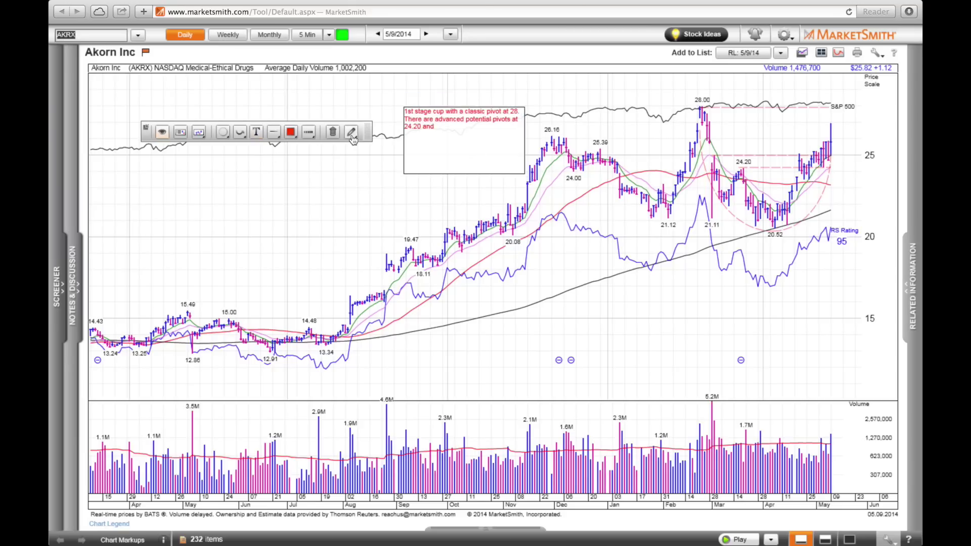
click(351, 132)
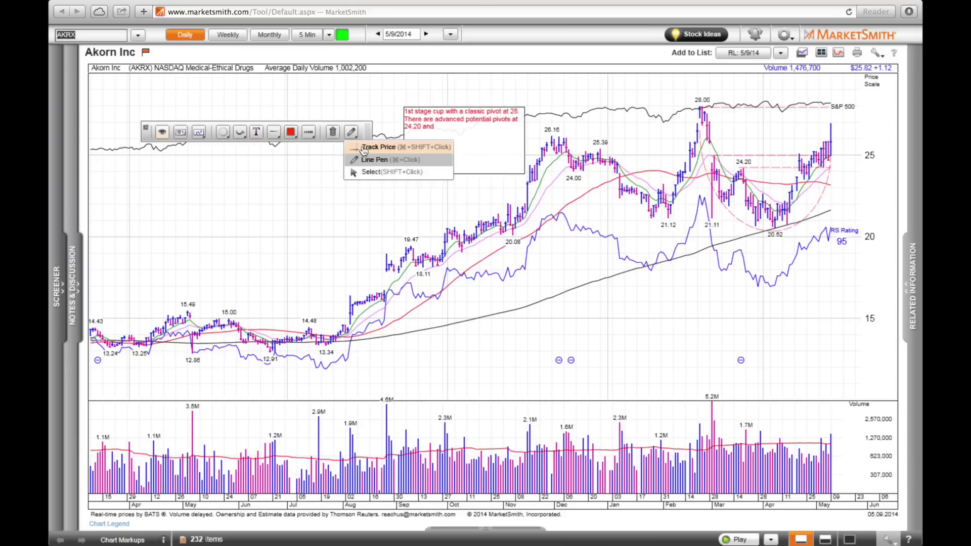
click(364, 147)
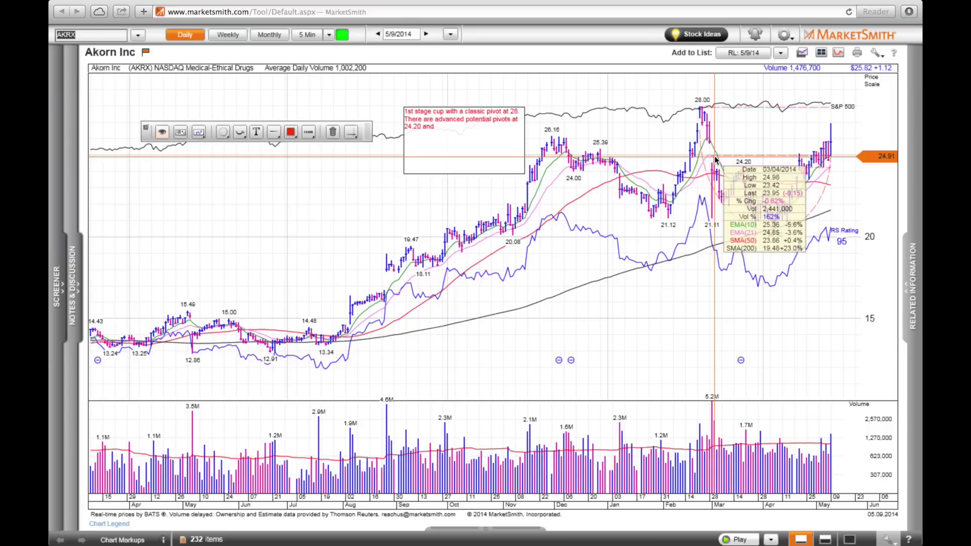
Complete the note with "24.98. Support along the 200dma. May be constructive for a handle to form before moving into new highs" and date-stamp it.
double_click(467, 139)
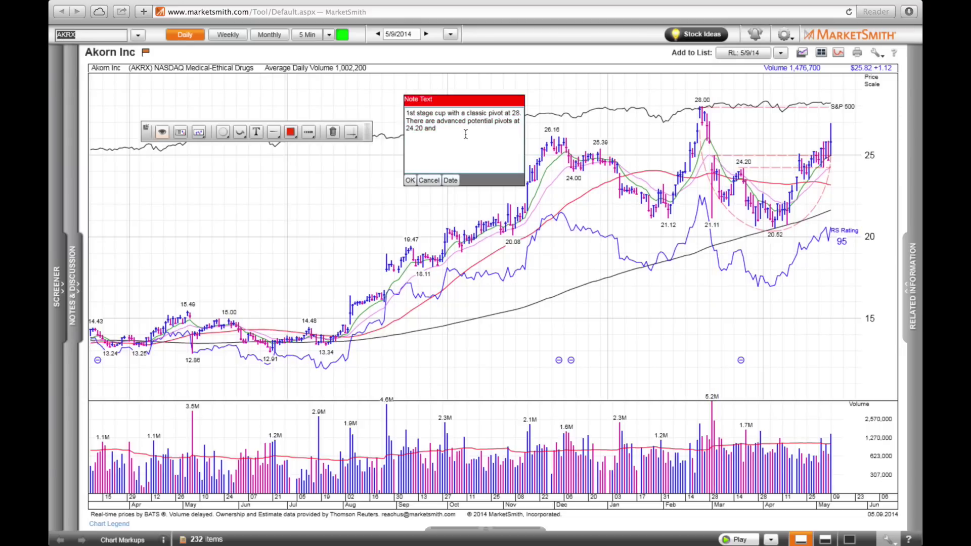
text(24.98.)
text(Support along the 200dma.)
text(May)
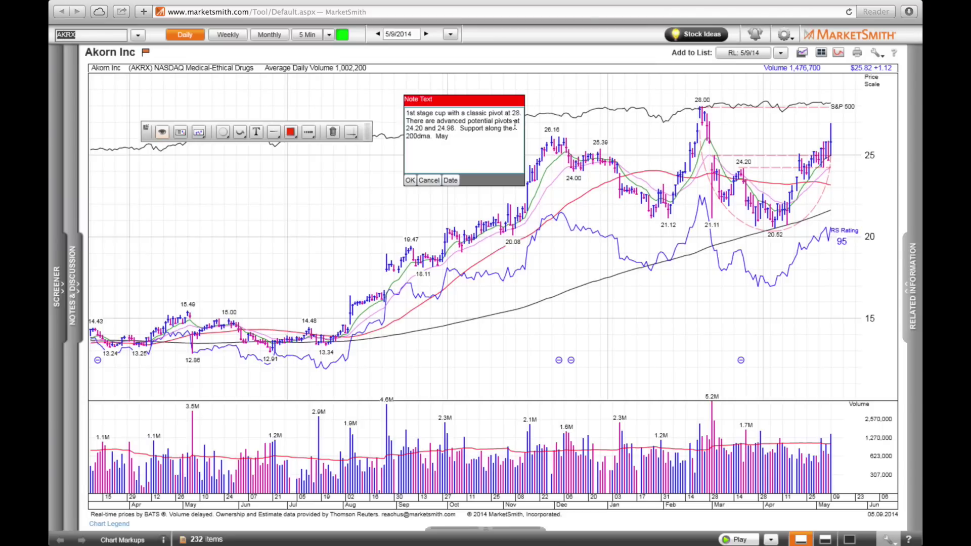
text( be constructive for a handle to )
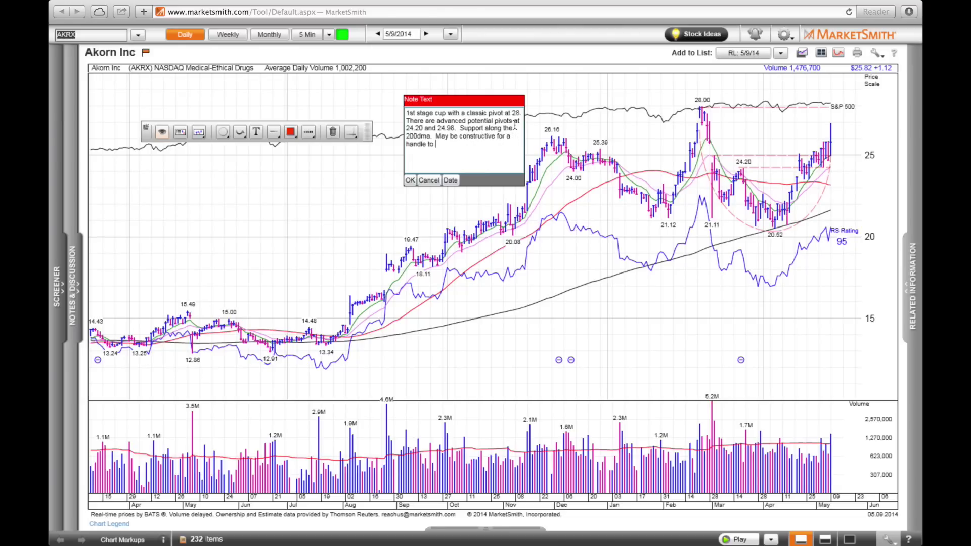
text(form before moving into new highs)
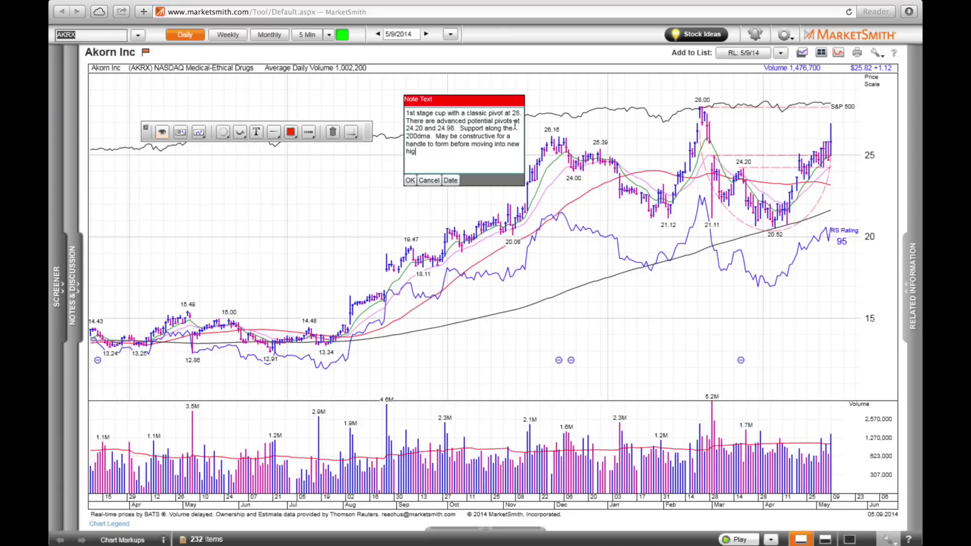
click(448, 181)
click(409, 180)
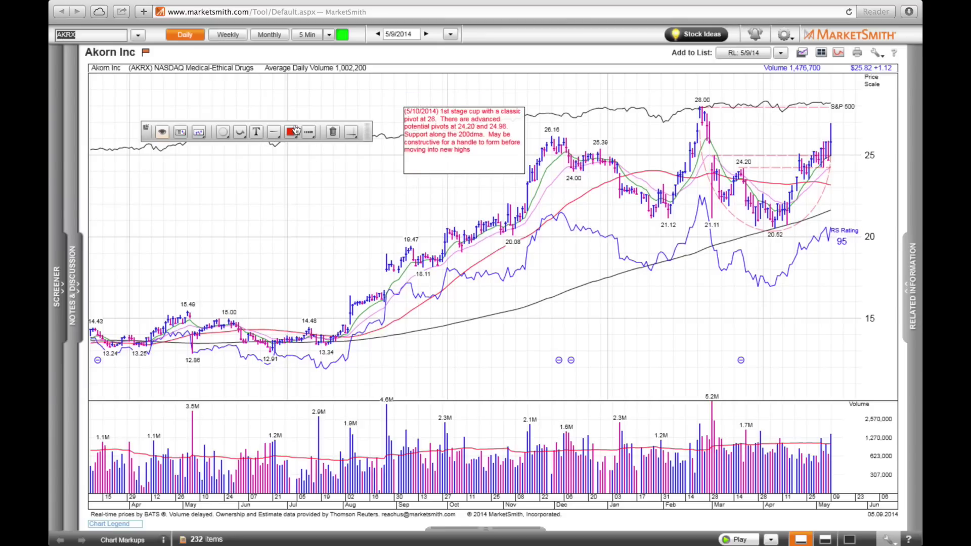
Draw a red tapered pointer linking the 28.00 high to the note, and close the markup palette.
drag(240, 136, 241, 147)
drag(696, 116, 524, 116)
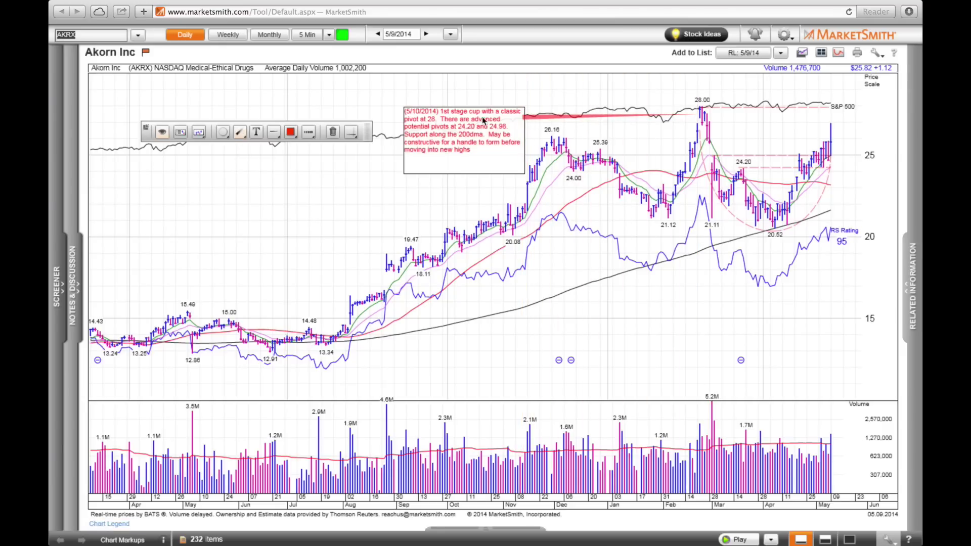
click(146, 129)
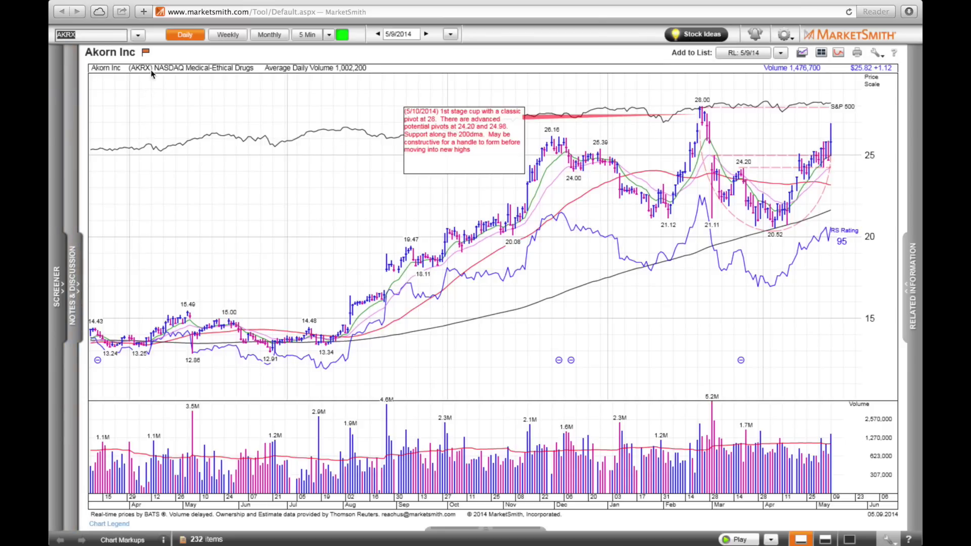
Switch the chart to the Nasdaq Composite index and display the markup tool palette.
click(138, 34)
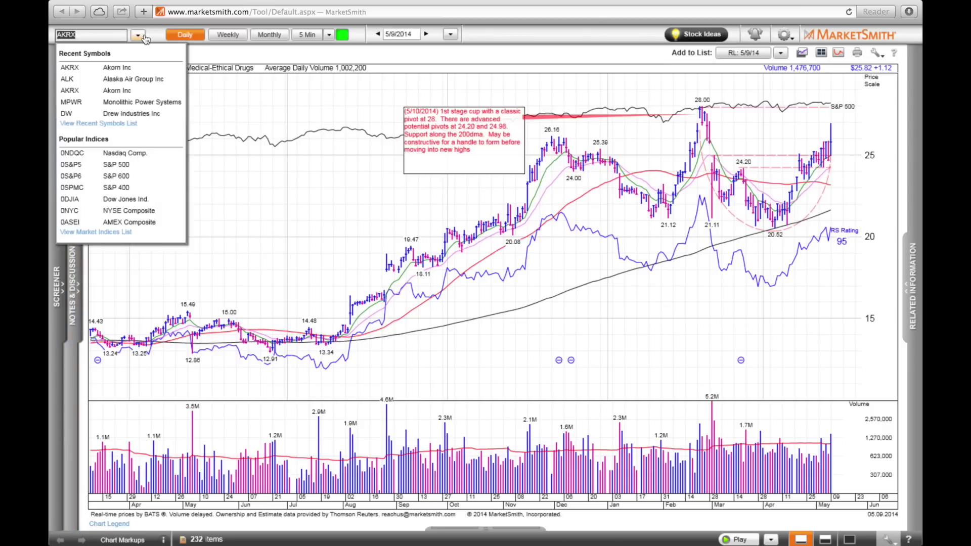
click(137, 153)
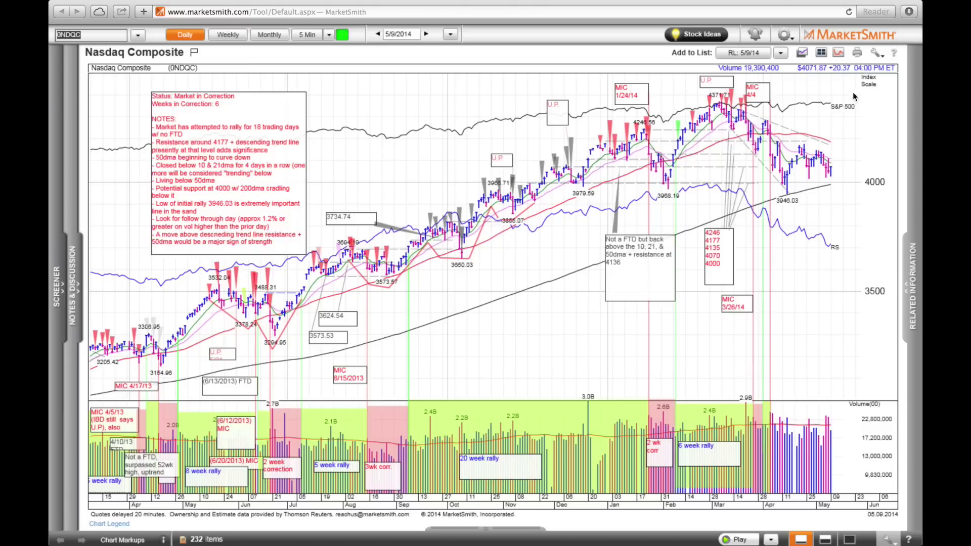
click(876, 52)
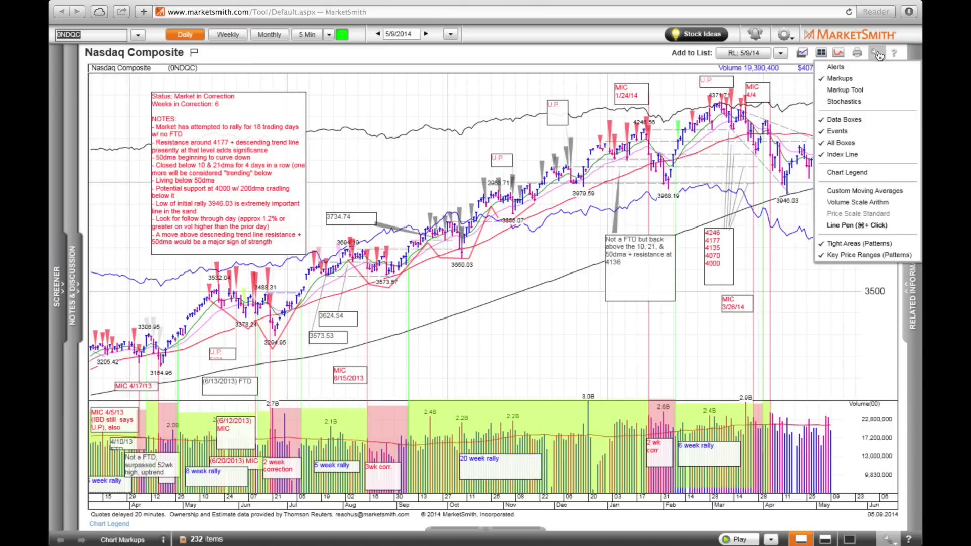
click(862, 90)
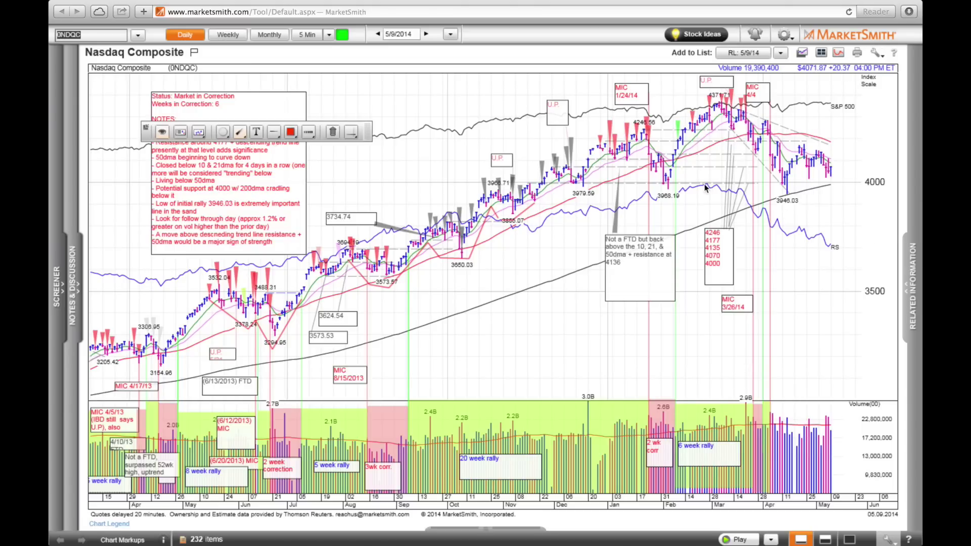
Draw a solid red rectangle over the volume bars from mid-April to May, and delete it.
click(290, 132)
click(223, 131)
click(229, 172)
click(290, 132)
click(226, 137)
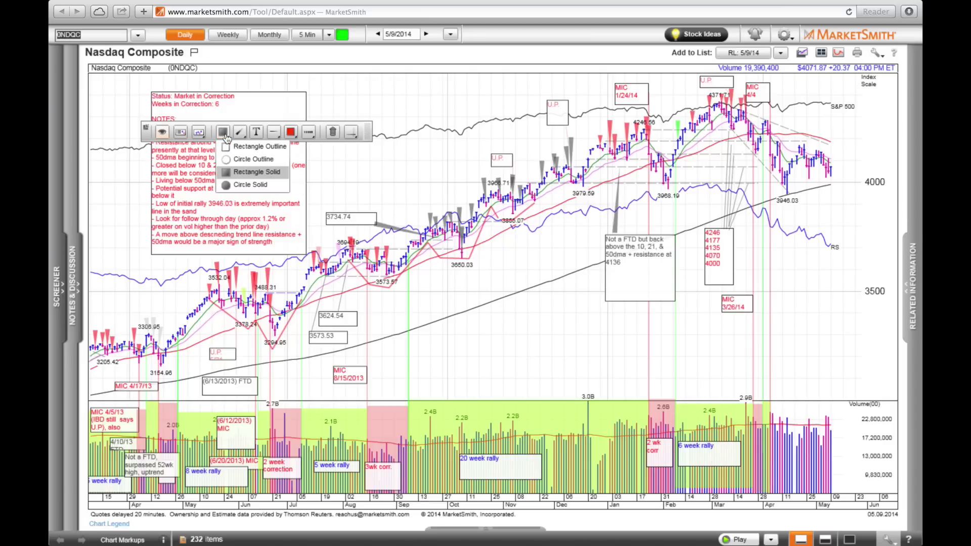
click(227, 172)
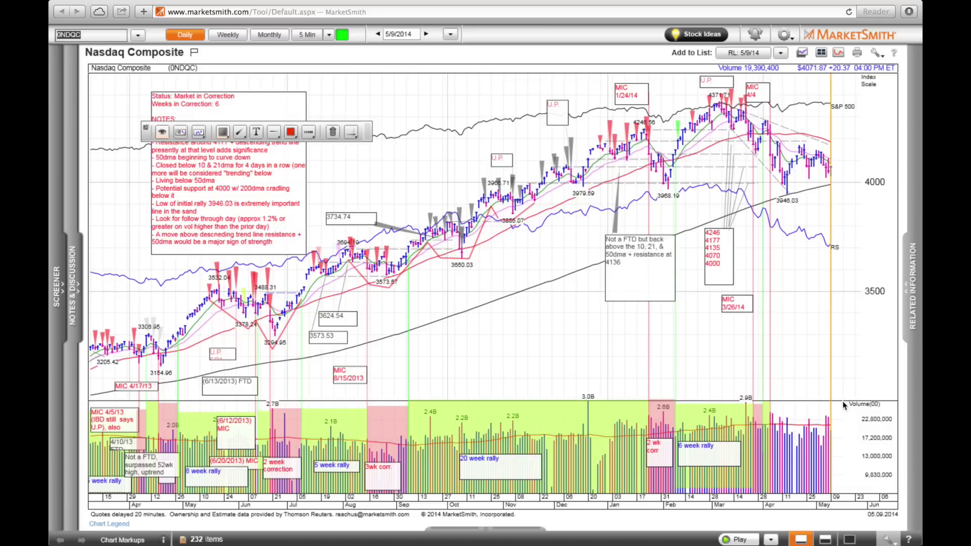
drag(829, 402, 772, 491)
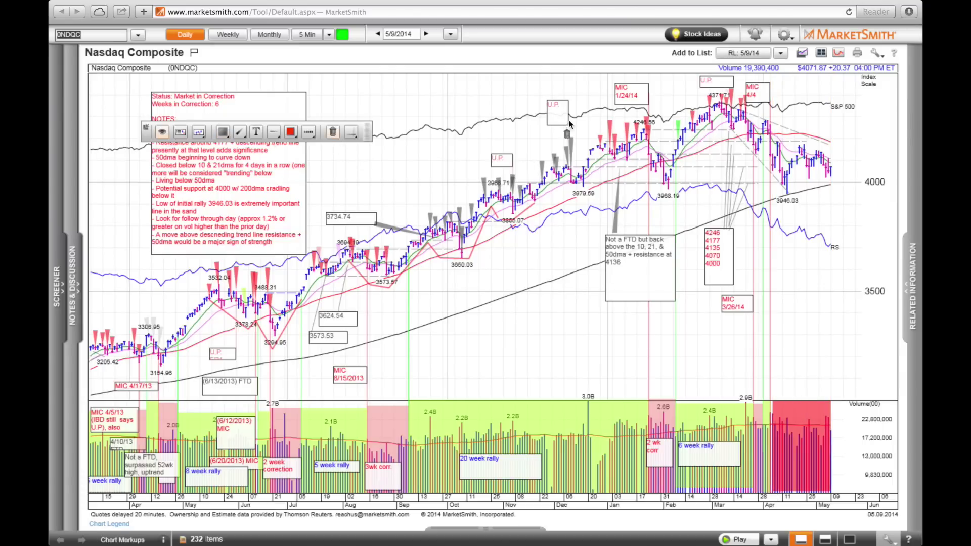
click(333, 133)
click(805, 424)
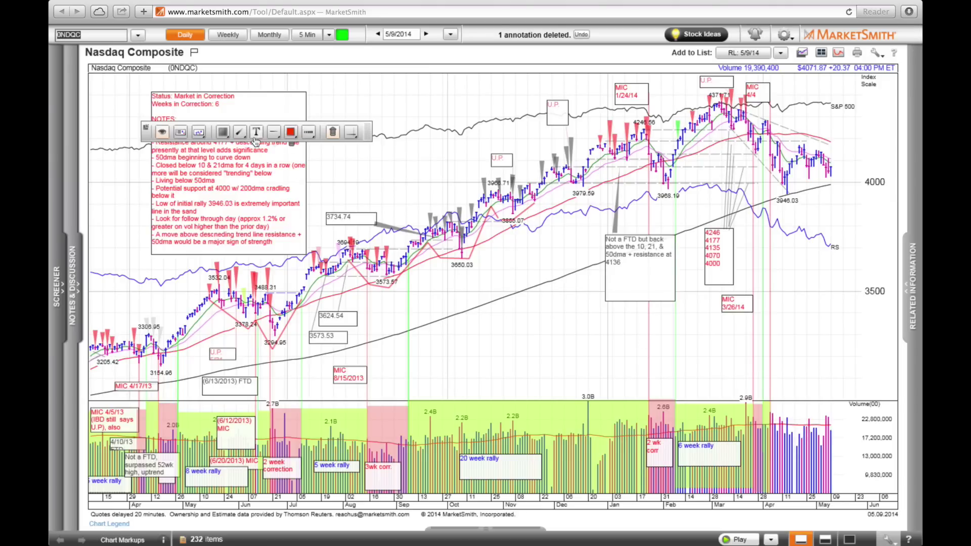
Shade the volume bars from early April to early May with a solid rectangle in the lighter red.
click(290, 132)
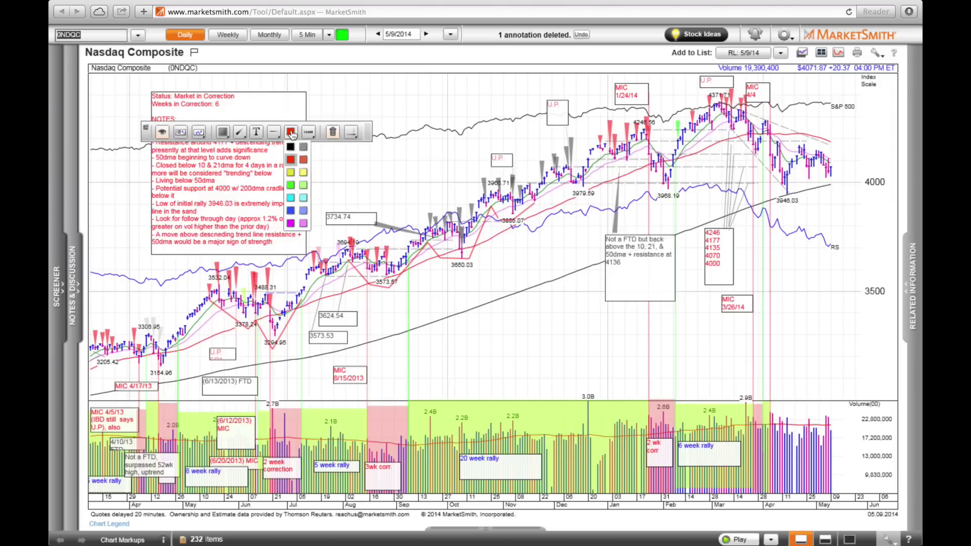
click(304, 159)
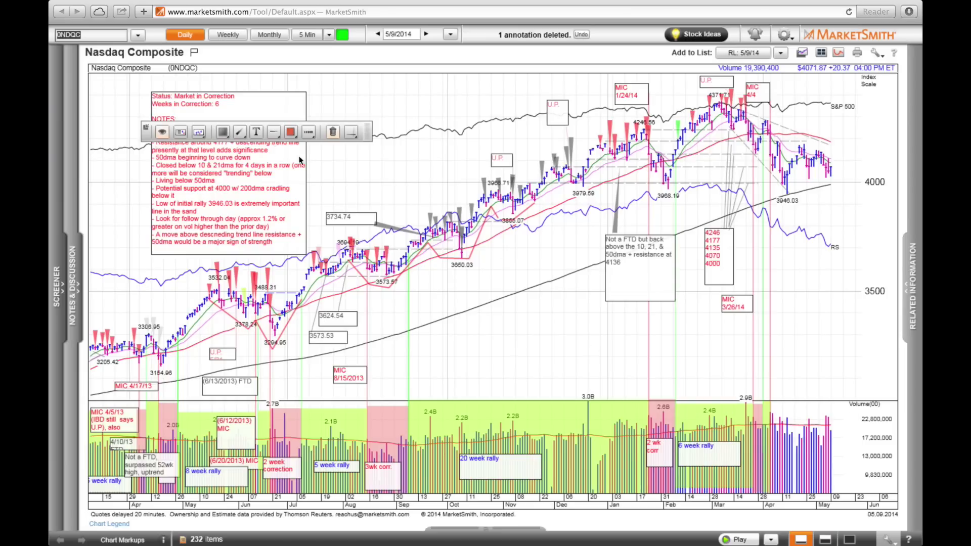
click(227, 132)
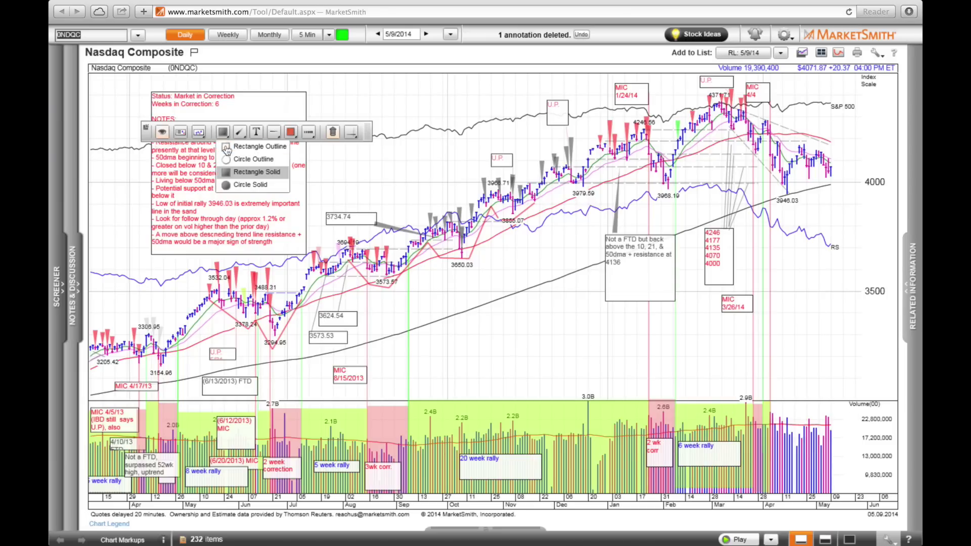
click(233, 173)
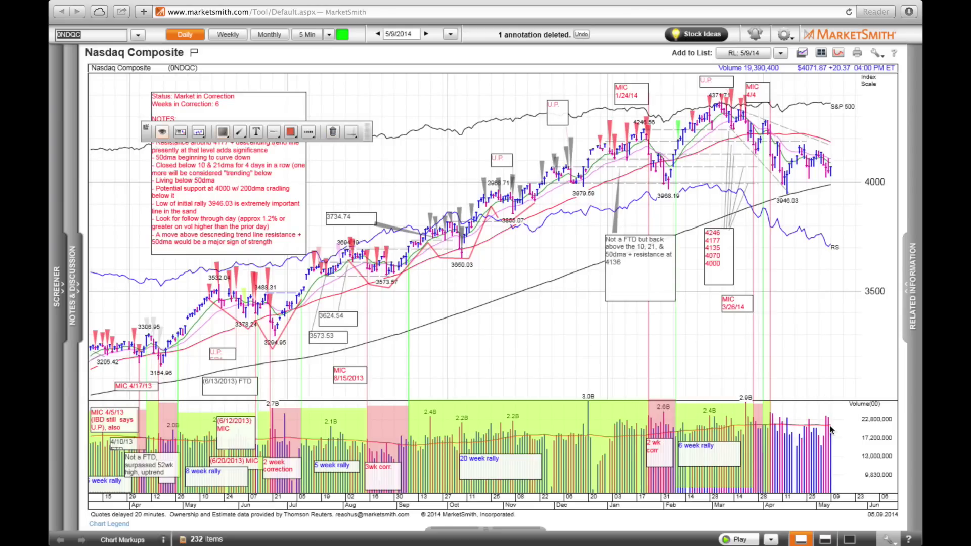
mouse_move(831, 401)
mouse_down()
mouse_move(792, 440)
mouse_move(774, 492)
mouse_up()
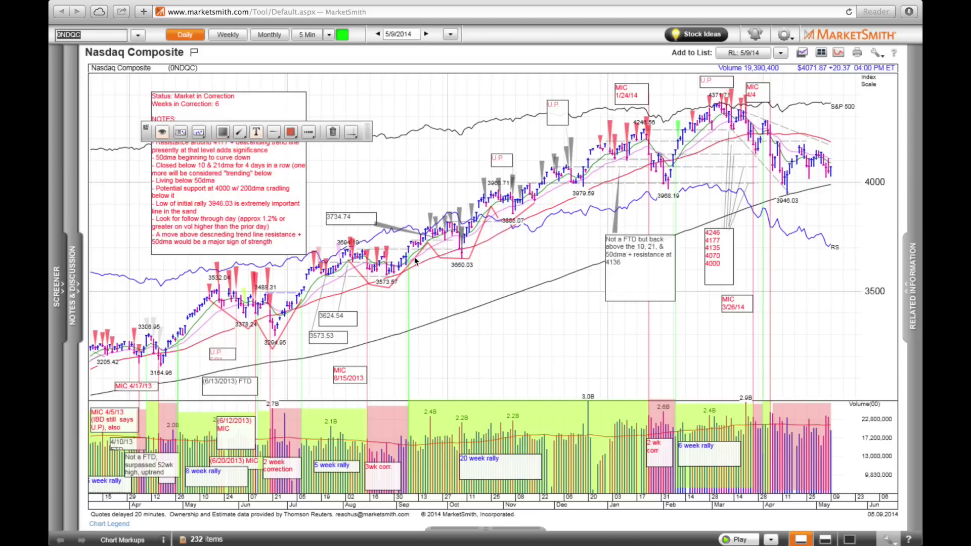
Add a note reading "6 wk correction" over the shaded April–May volume bars, and delete both the note and the rectangle.
drag(784, 436, 832, 469)
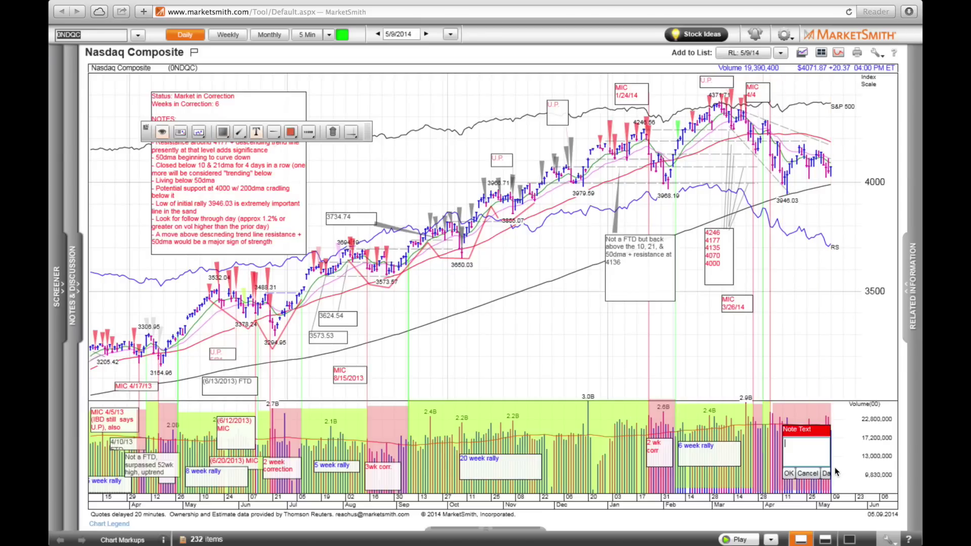
text(6 wk correction)
click(789, 473)
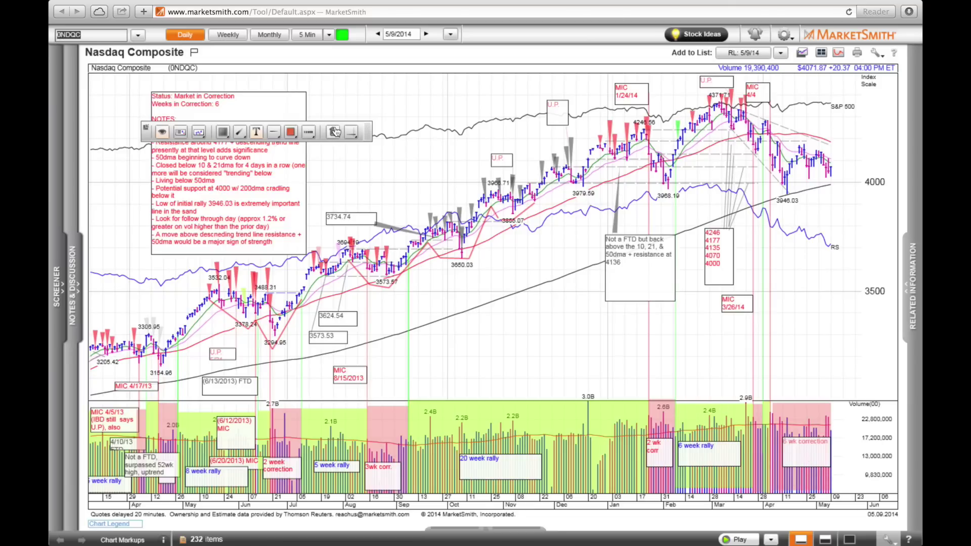
key(Delete)
key(Delete)
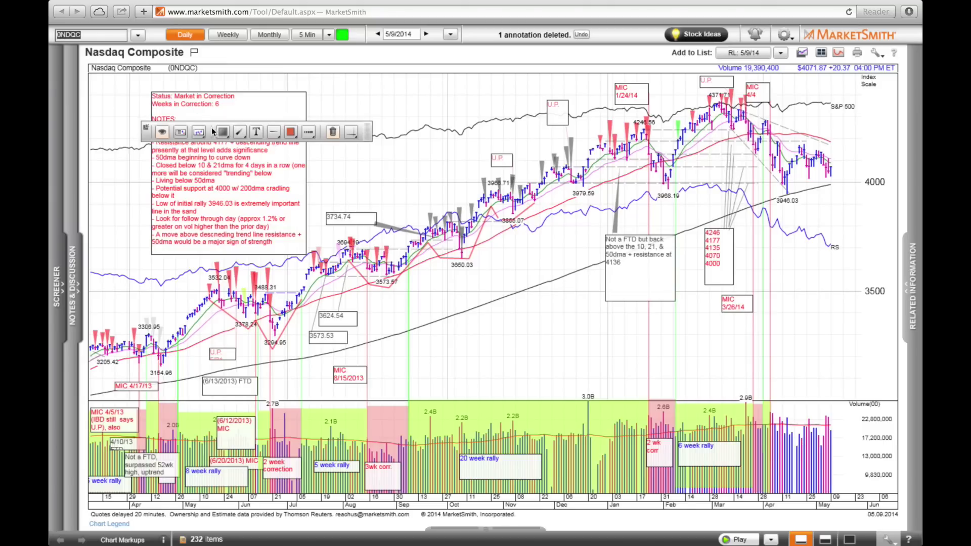
Look through the pattern and line style options, set the markup color to black, and close the markup palette.
click(243, 135)
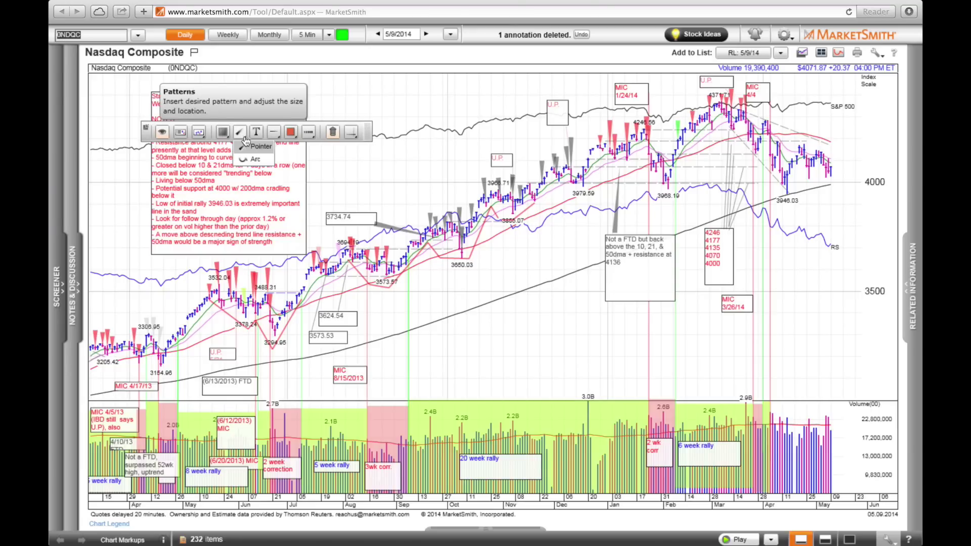
click(461, 147)
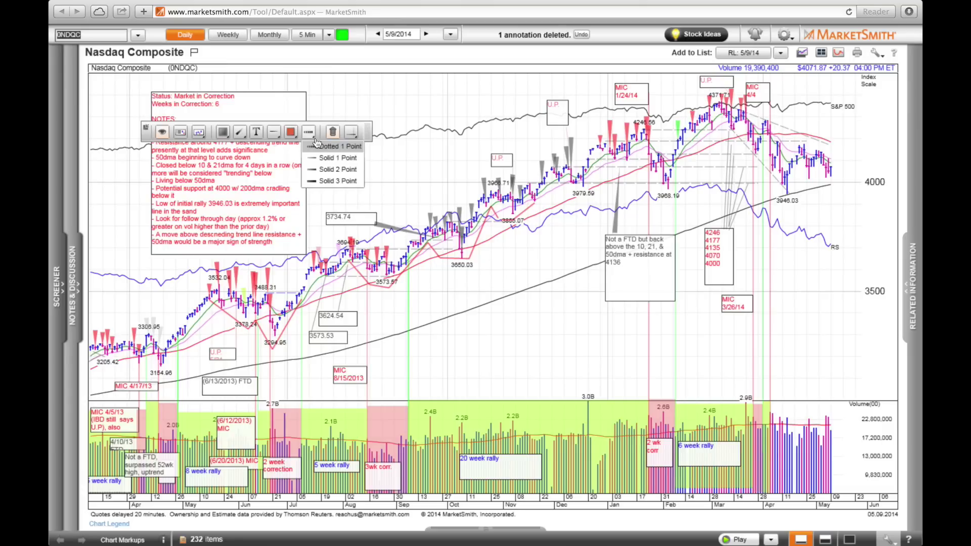
click(290, 132)
click(290, 147)
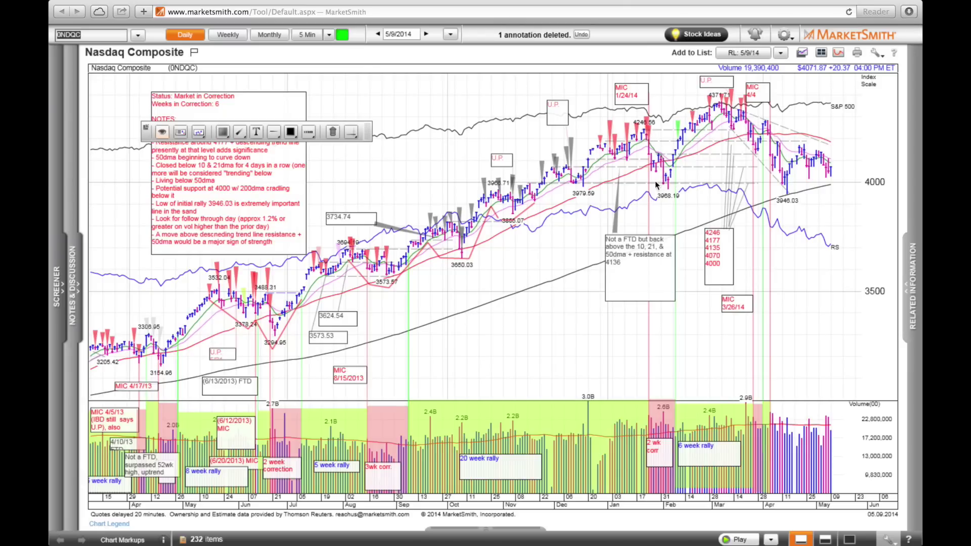
click(524, 324)
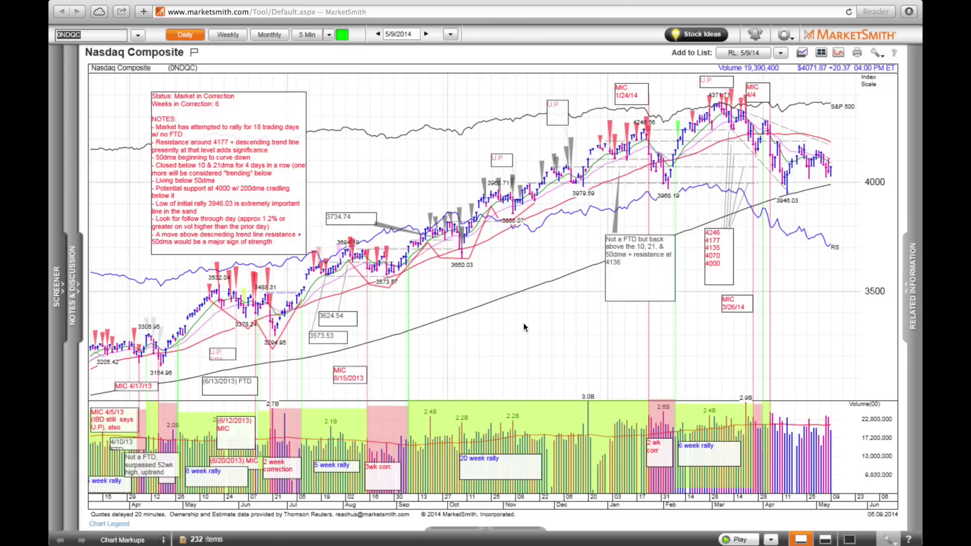